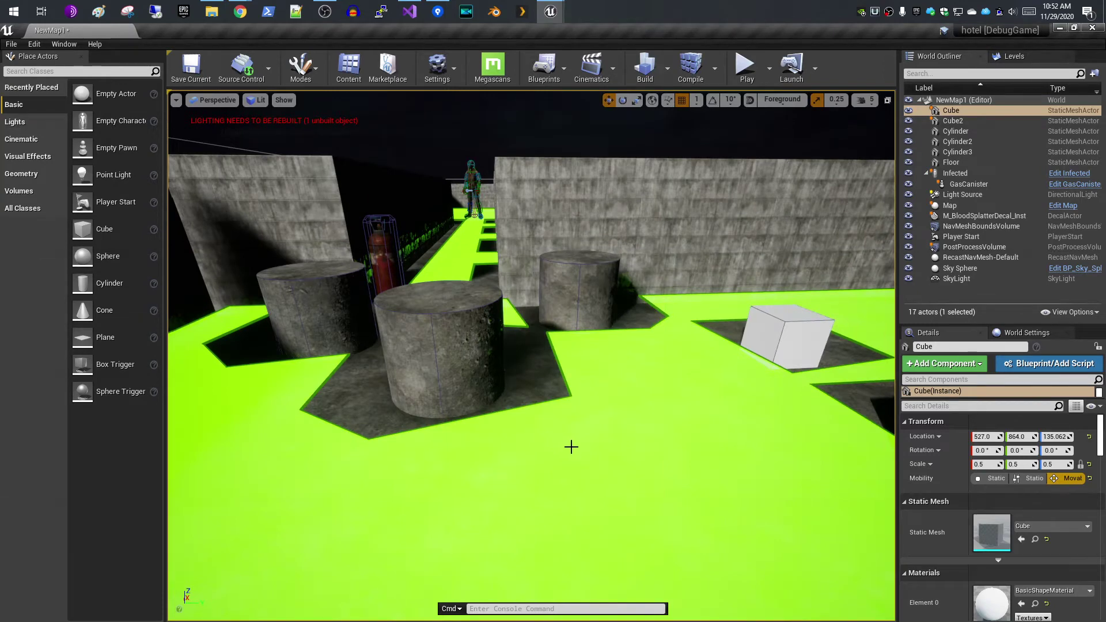
Step: Fly closer to the cylinders and toggle the navigation mesh display off and back on
{"action": "right_click_drag", "start_coordinate": [571, 447], "coordinate": [573, 443]}
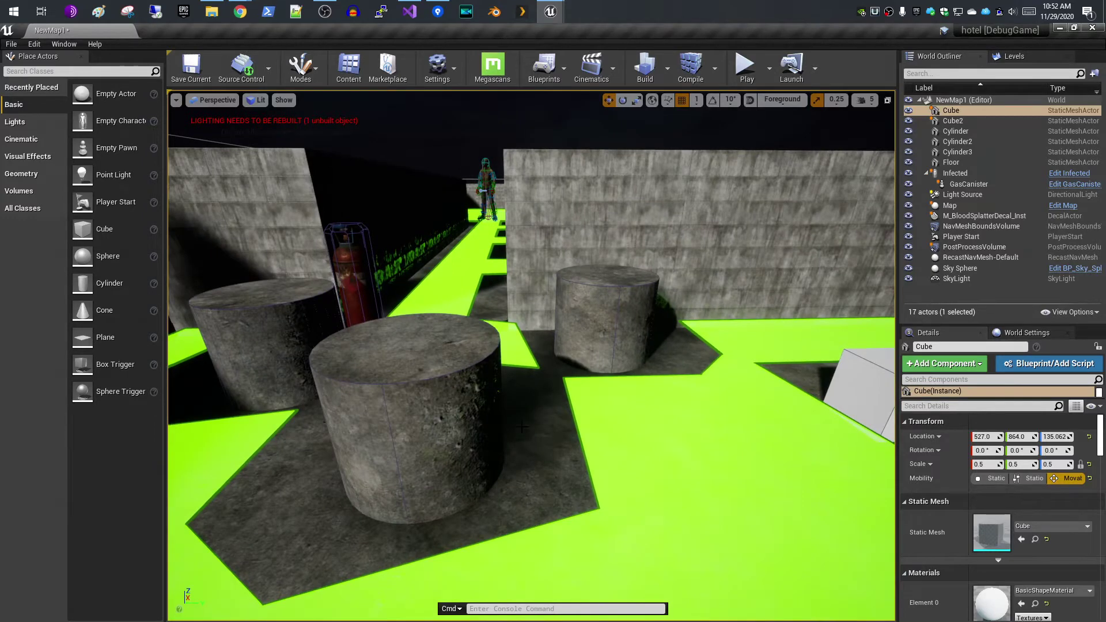
{"action": "key", "text": "p"}
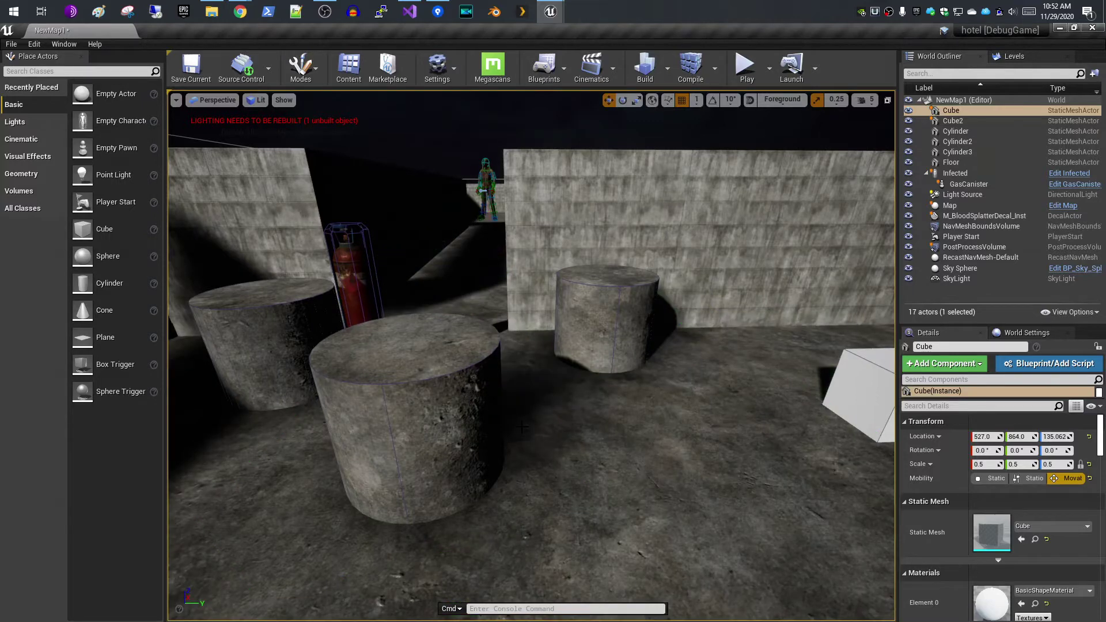
{"action": "key", "text": "p"}
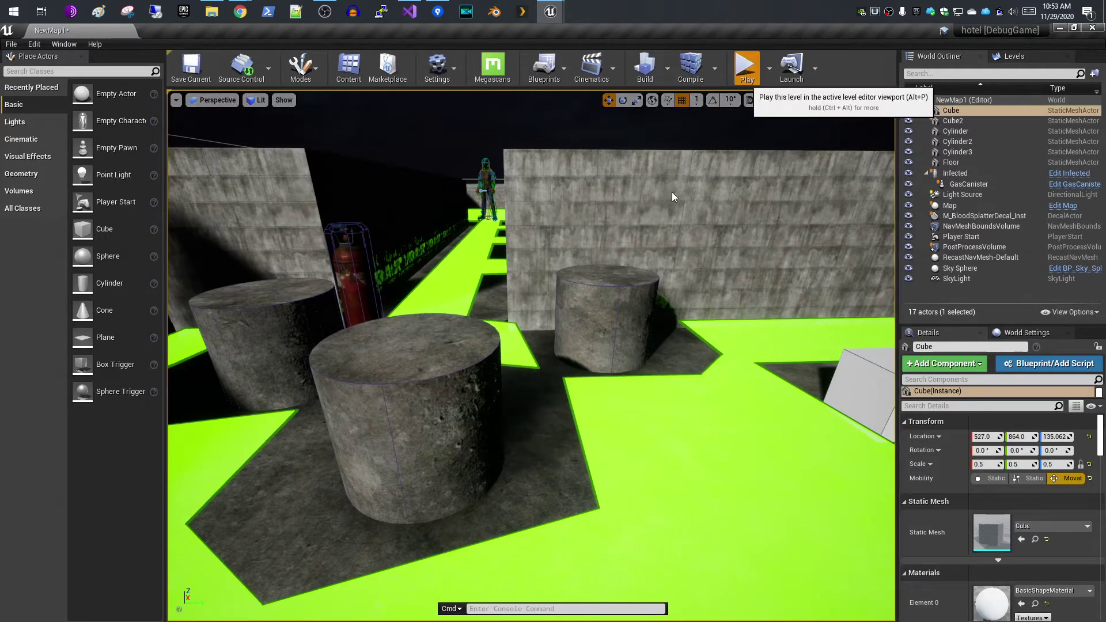
Step: Play the level in the editor, pause and eject to inspect, then stop and look around the cylinders
{"action": "left_click", "coordinate": [746, 70]}
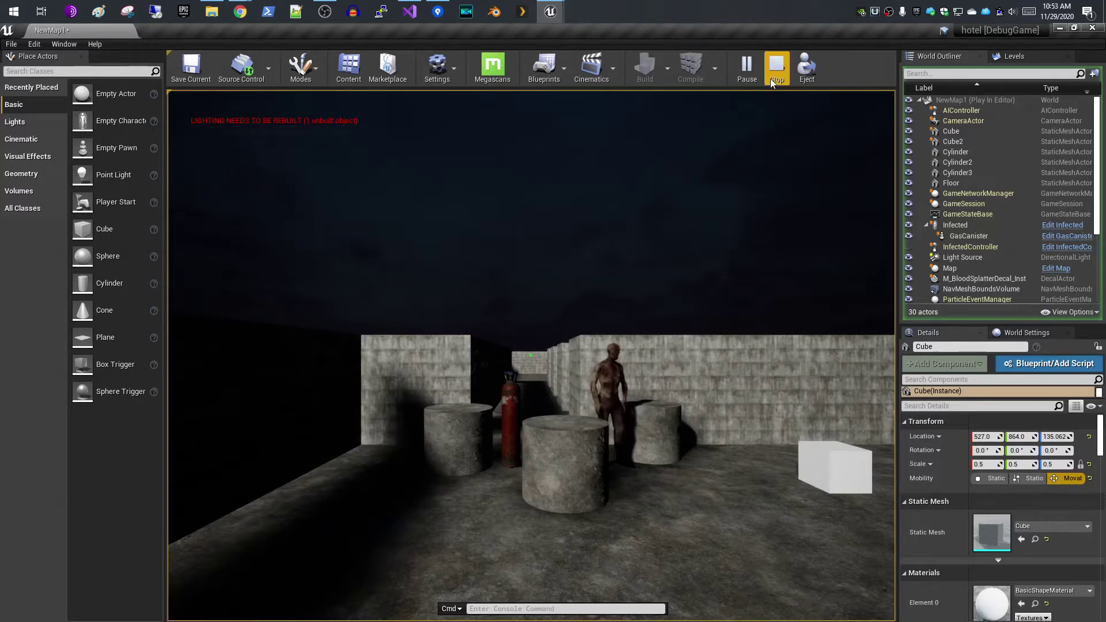
{"action": "left_click", "coordinate": [747, 72]}
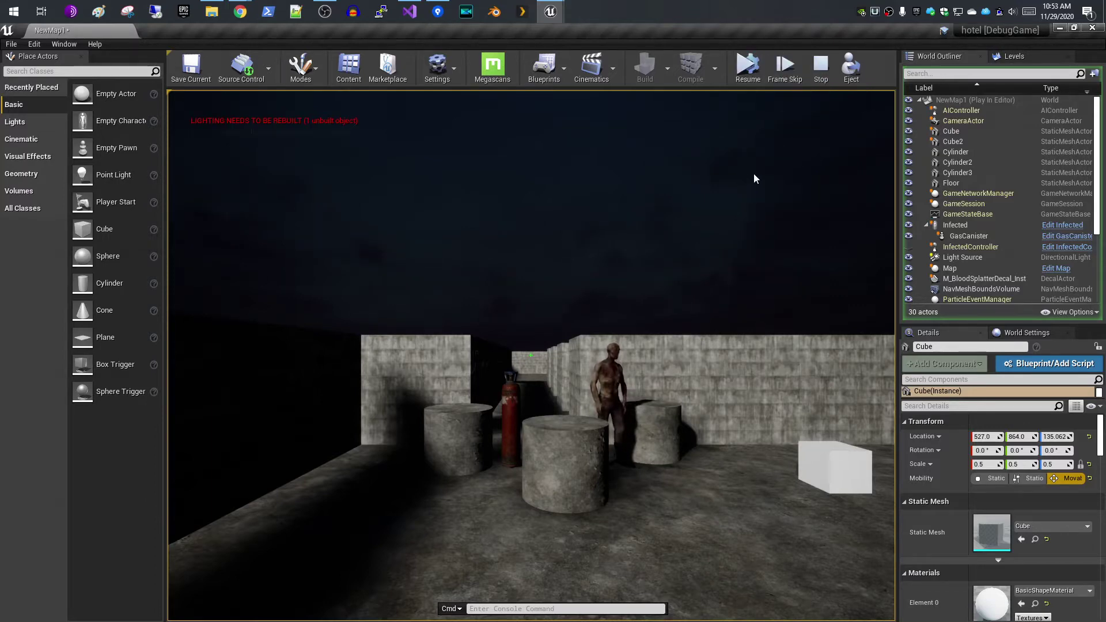
{"action": "left_click", "coordinate": [856, 68]}
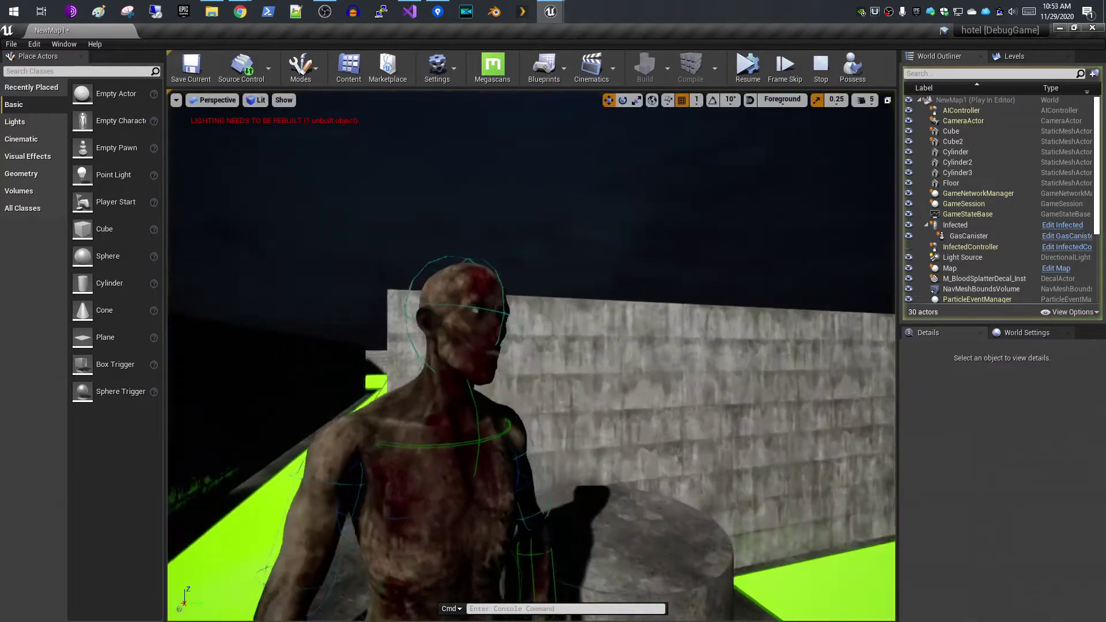
{"action": "scroll", "coordinate": [632, 430], "scroll_direction": "down", "scroll_amount": 4}
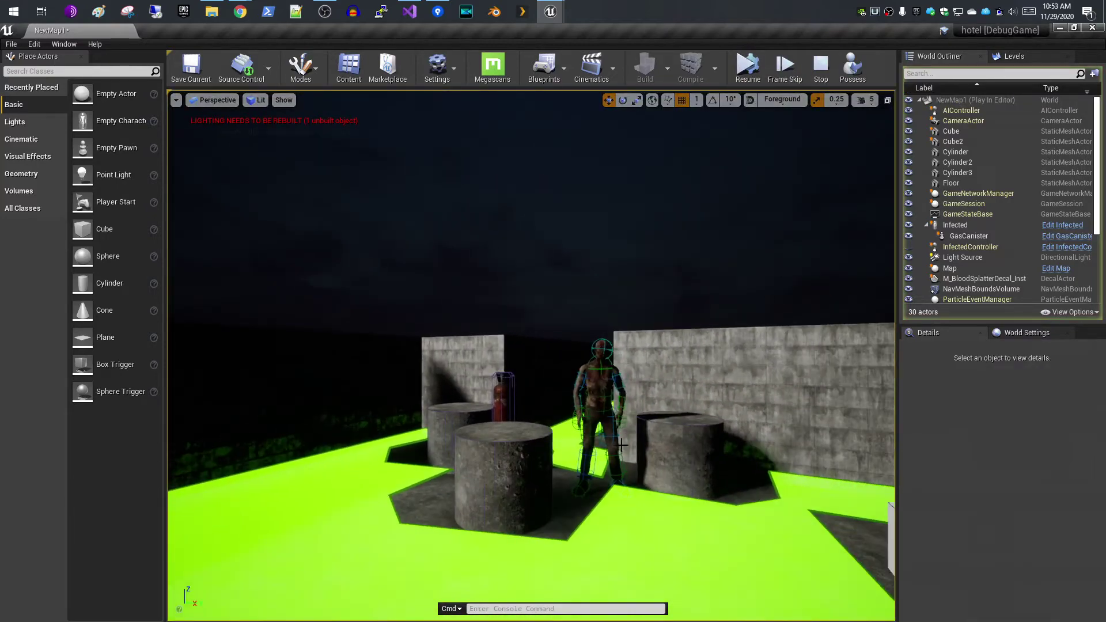
{"action": "left_click", "coordinate": [821, 68]}
{"action": "scroll", "coordinate": [709, 337], "scroll_direction": "up", "scroll_amount": 4}
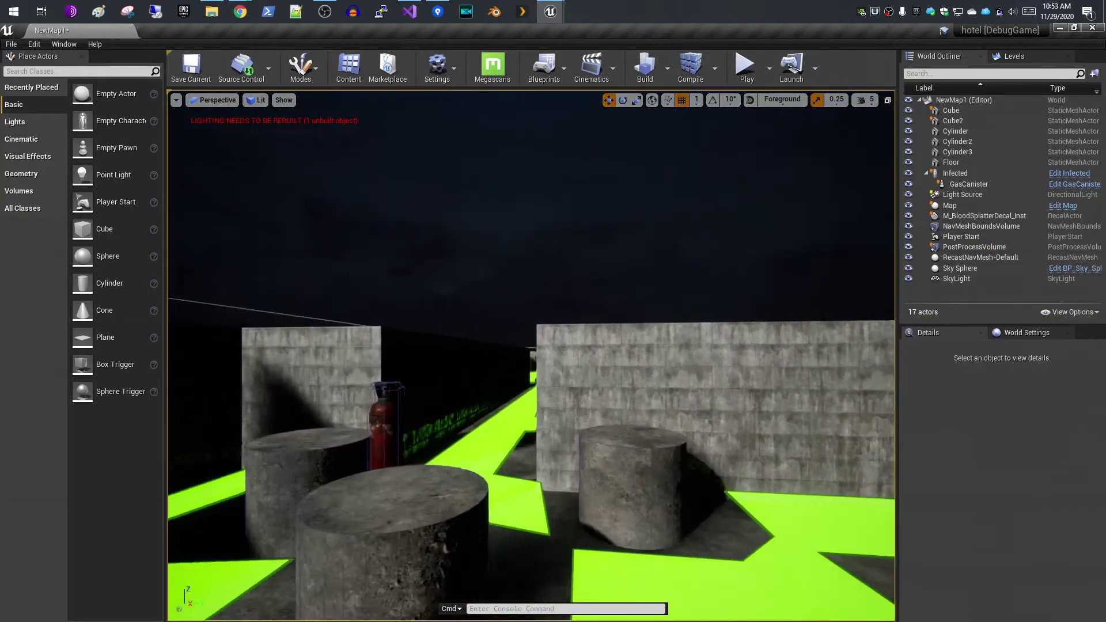
{"action": "mouse_move", "coordinate": [591, 540]}
{"action": "left_mouse_down"}
{"action": "mouse_move", "coordinate": [590, 553]}
{"action": "mouse_move", "coordinate": [596, 538]}
{"action": "left_mouse_up"}
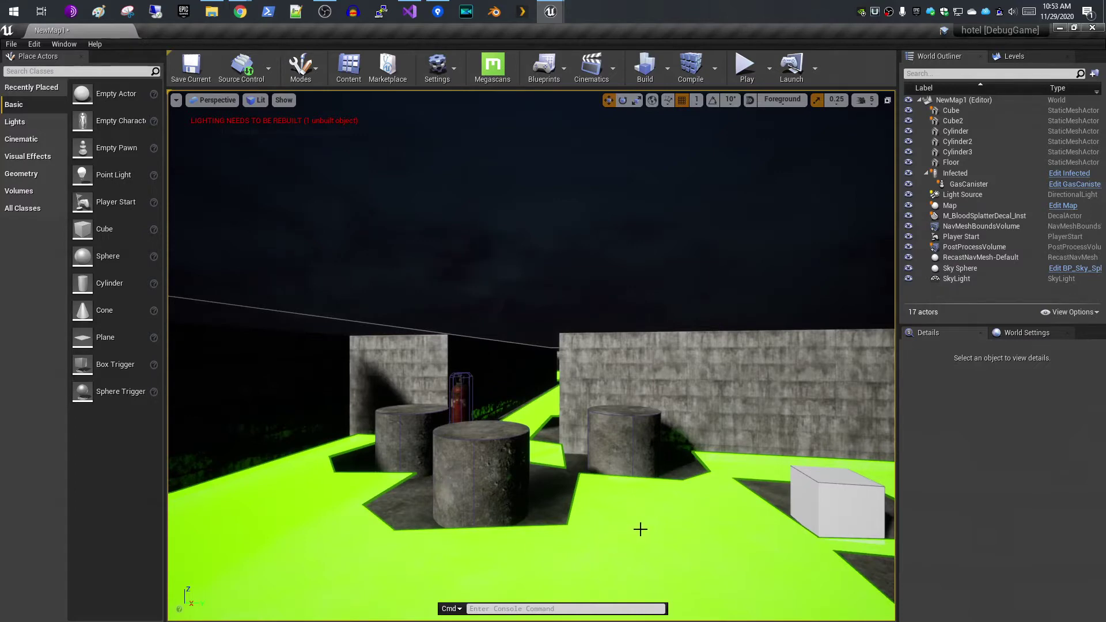
{"action": "mouse_move", "coordinate": [607, 513]}
{"action": "left_mouse_down"}
{"action": "mouse_move", "coordinate": [607, 495]}
{"action": "mouse_move", "coordinate": [607, 513]}
{"action": "left_mouse_up"}
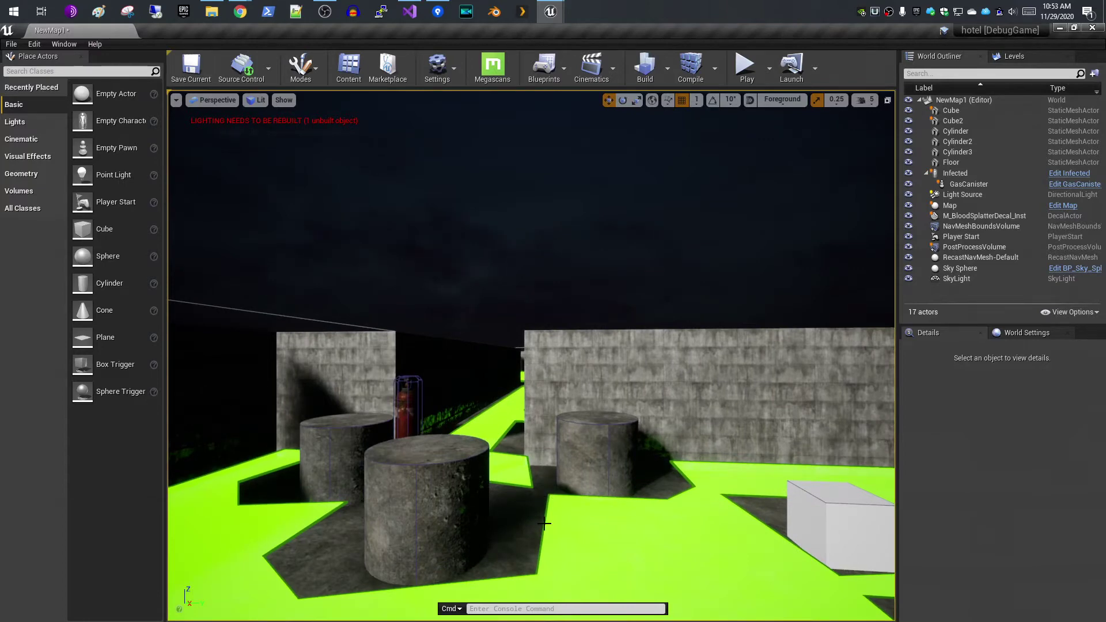
{"action": "mouse_move", "coordinate": [581, 503]}
{"action": "left_mouse_down"}
{"action": "mouse_move", "coordinate": [570, 478]}
{"action": "mouse_move", "coordinate": [576, 510]}
{"action": "mouse_move", "coordinate": [582, 502]}
{"action": "left_mouse_up"}
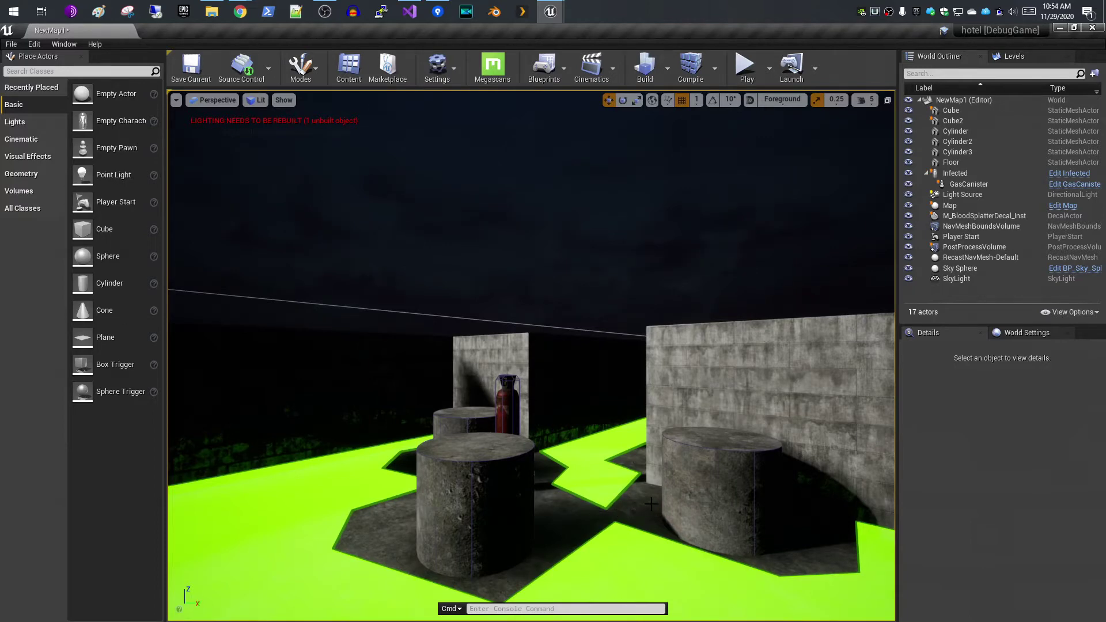
Step: Select NavMeshBoundsVolume, then RecastNavMesh-Default, and scroll to its Generation settings showing Agent Radius 35.0
{"action": "left_click", "coordinate": [1001, 227]}
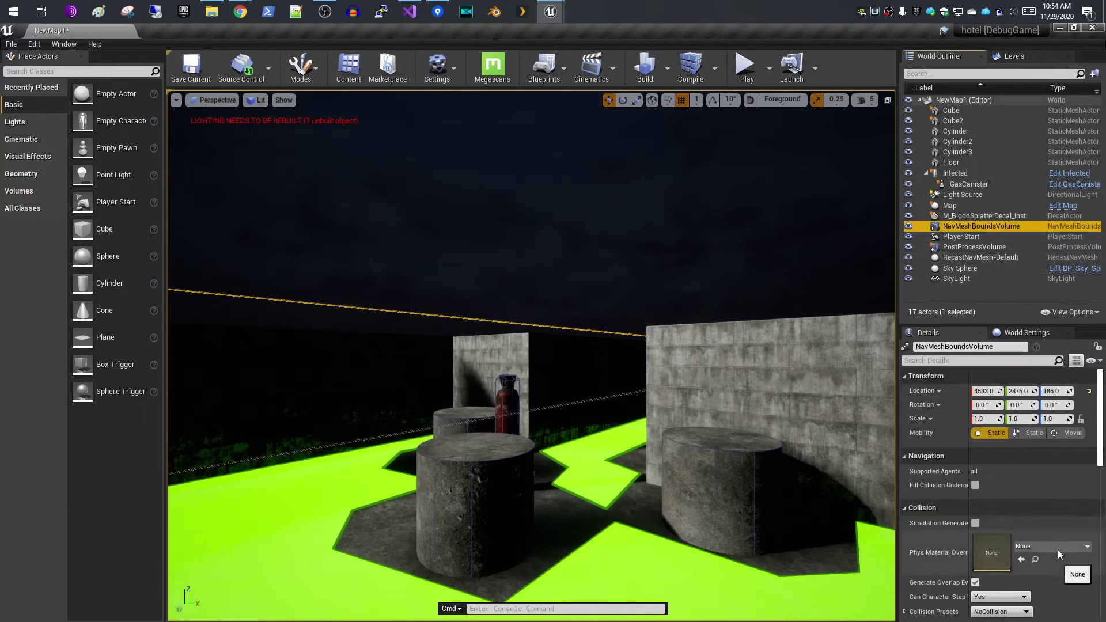
{"action": "left_click_drag", "start_coordinate": [1101, 398], "coordinate": [1080, 521]}
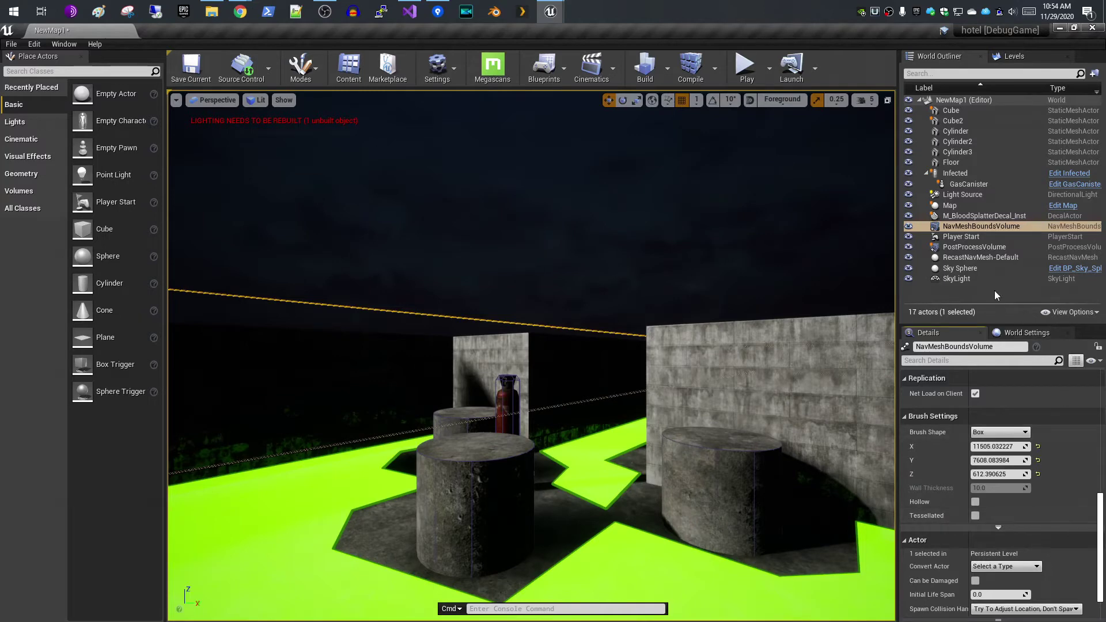
{"action": "left_click", "coordinate": [976, 259]}
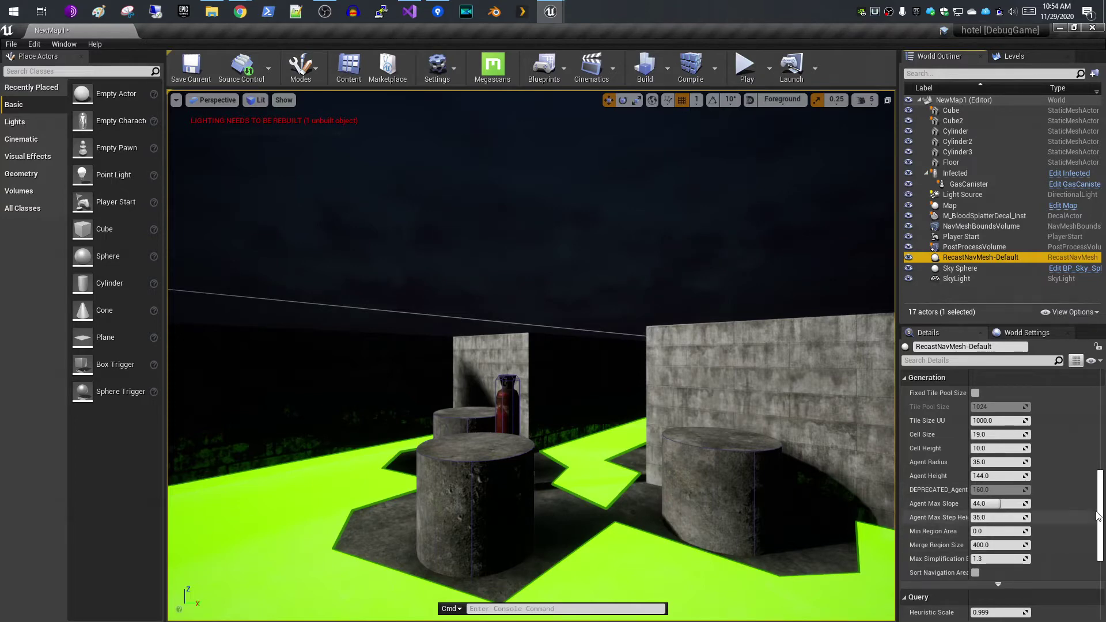
{"action": "left_click_drag", "start_coordinate": [1097, 514], "coordinate": [1097, 503]}
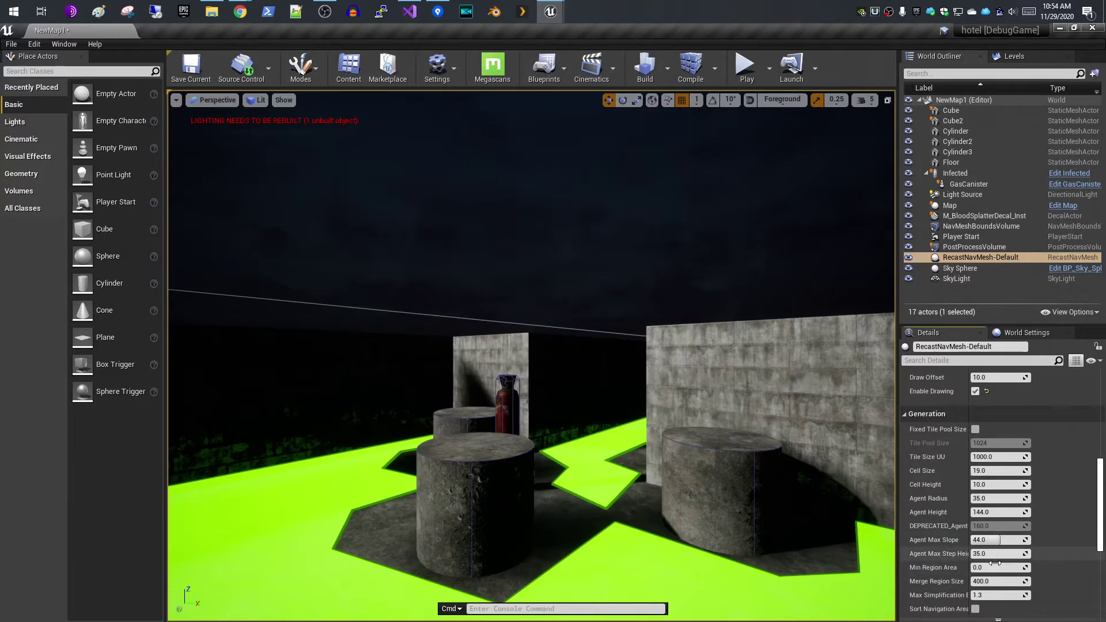
{"action": "scroll", "coordinate": [996, 567], "scroll_direction": "down", "scroll_amount": 1}
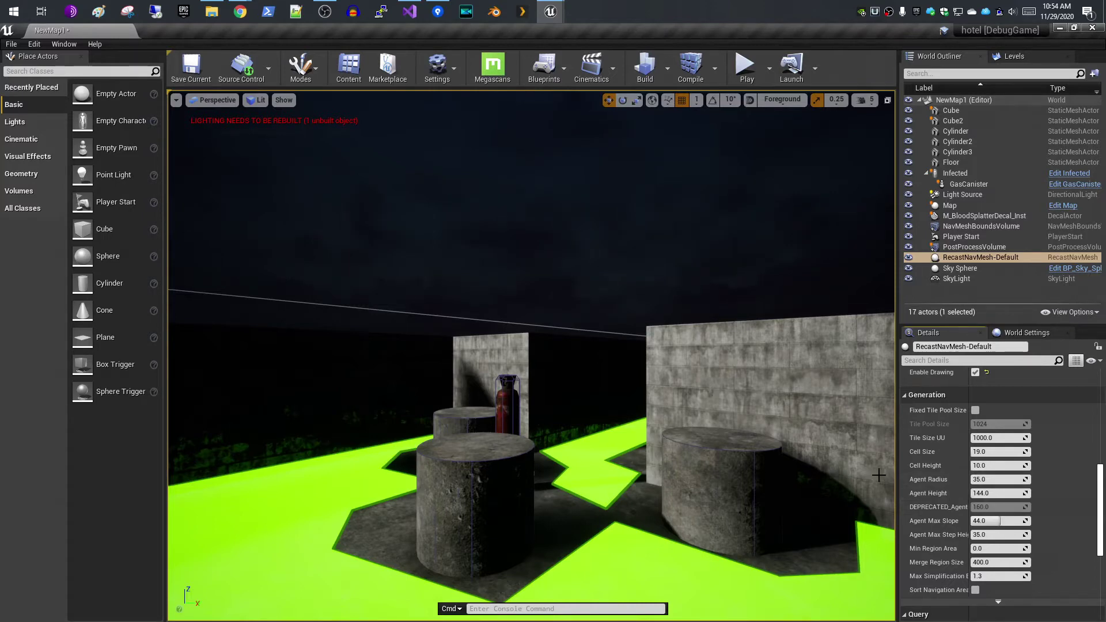
{"action": "right_click_drag", "start_coordinate": [745, 516], "coordinate": [745, 516]}
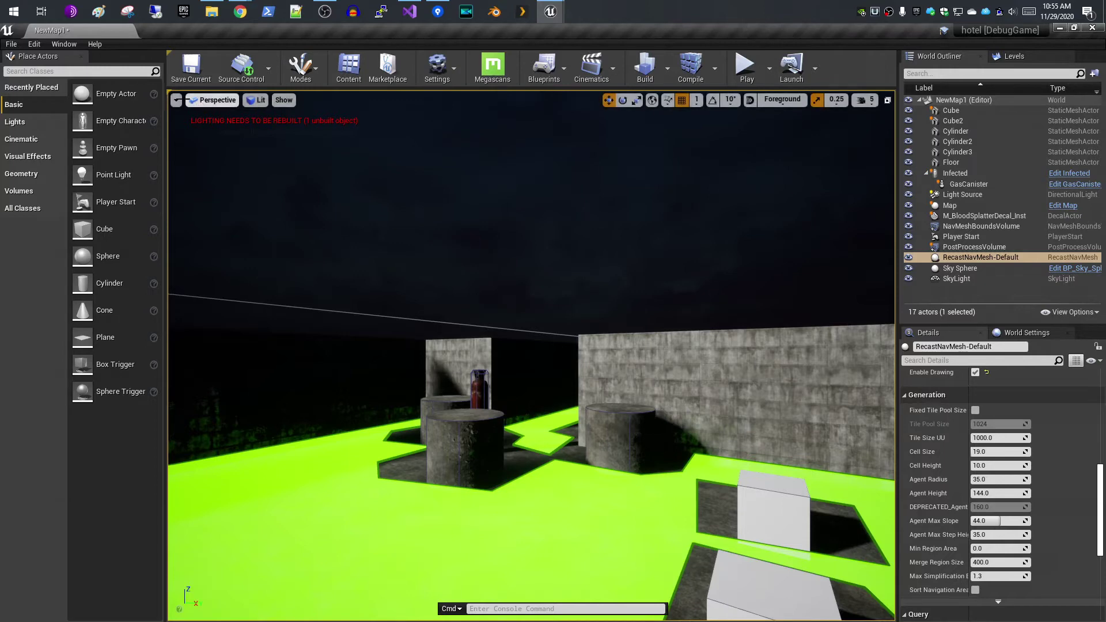
{"action": "left_click", "coordinate": [33, 45]}
Step: Open Project Settings at the Engine > Navigation System page, reopening it after closing it once
{"action": "left_click", "coordinate": [61, 208]}
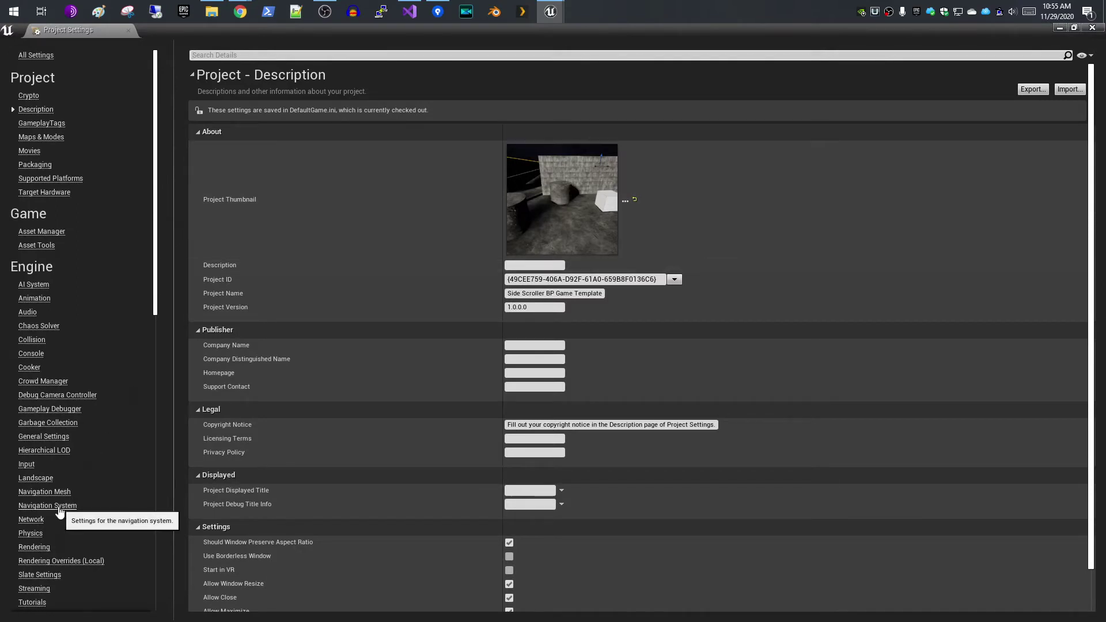
{"action": "left_click", "coordinate": [64, 509]}
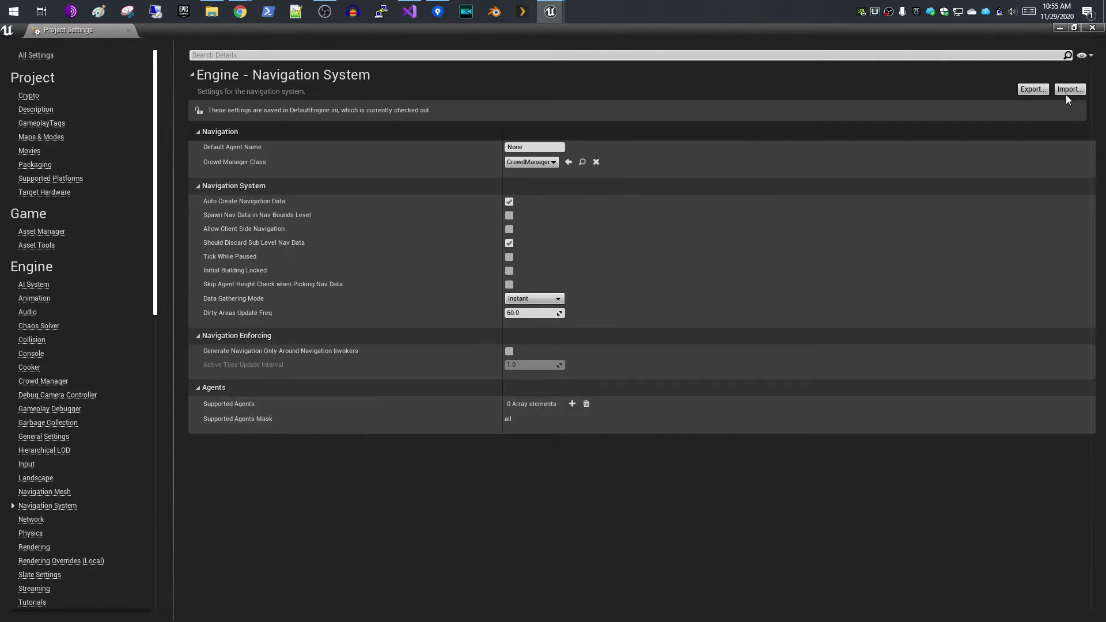
{"action": "left_click", "coordinate": [1092, 27]}
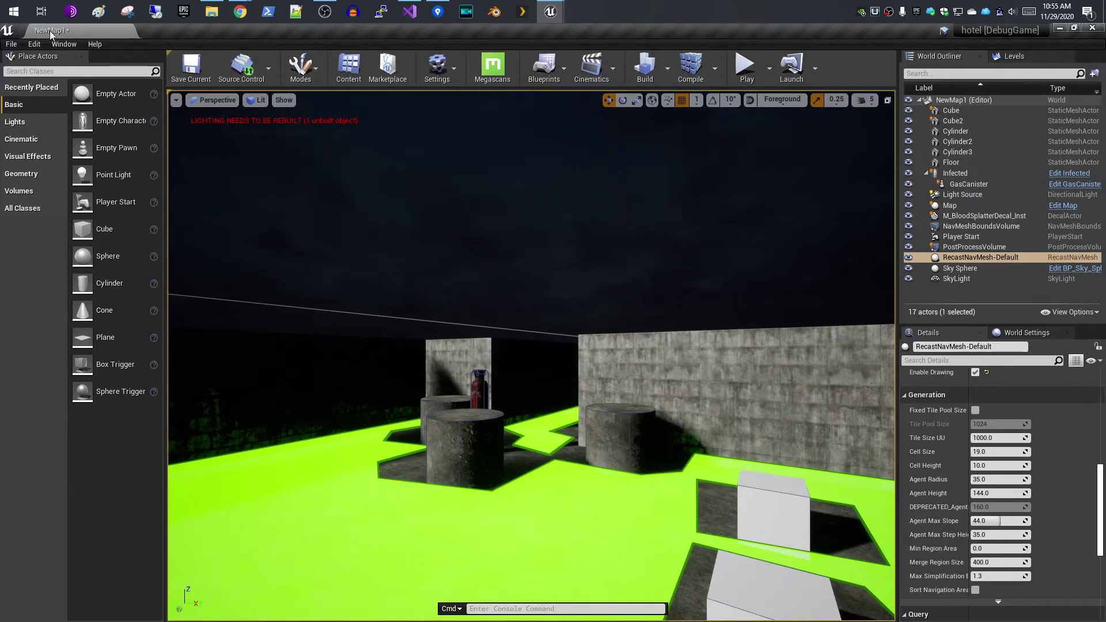
{"action": "left_click", "coordinate": [31, 46]}
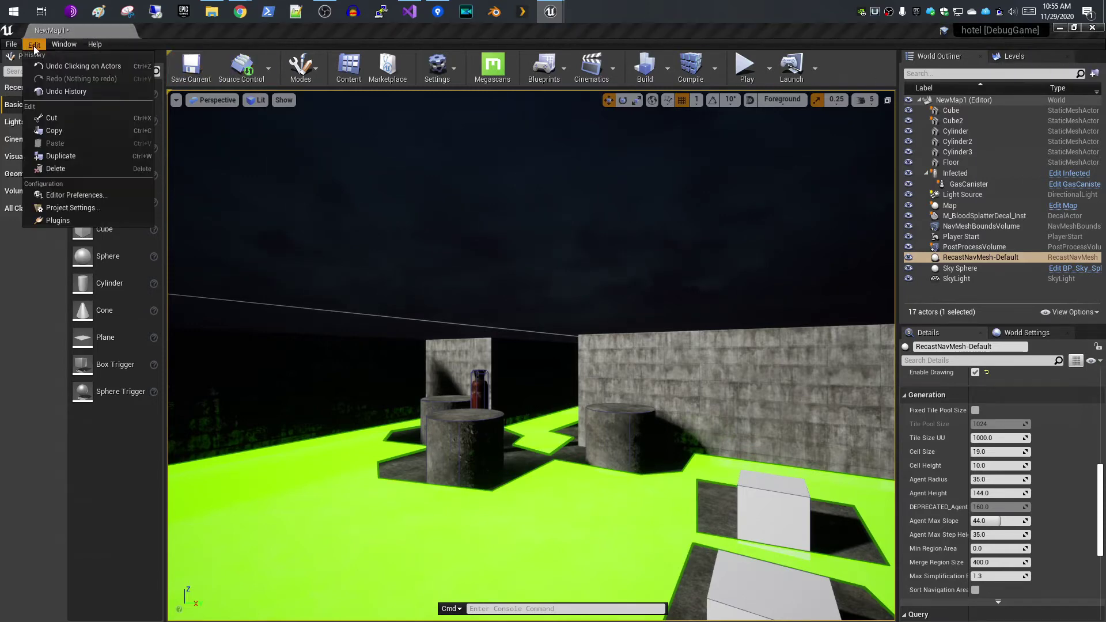
{"action": "left_click", "coordinate": [77, 210]}
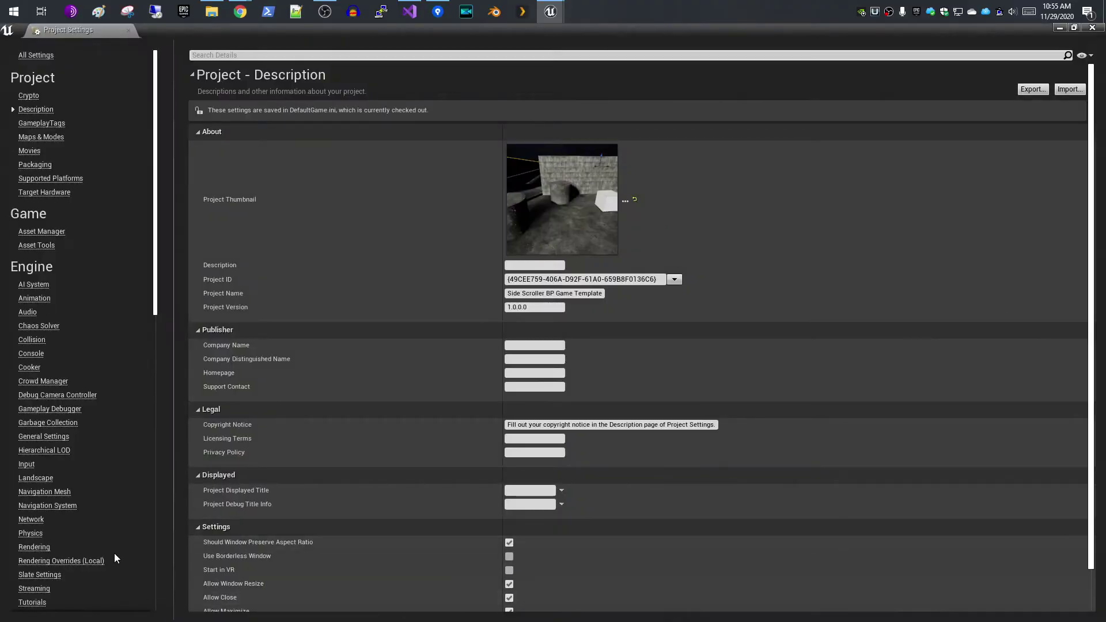
{"action": "left_click", "coordinate": [57, 506]}
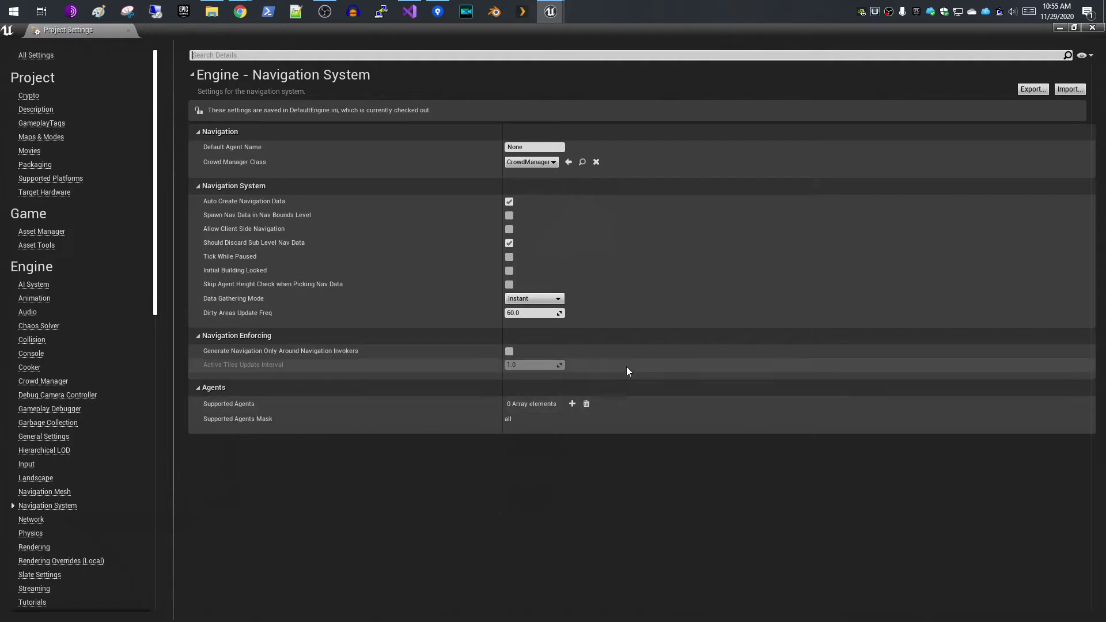
Step: Add a new supported navigation agent, expand it, and copy its name 'Default'
{"action": "left_click", "coordinate": [572, 404]}
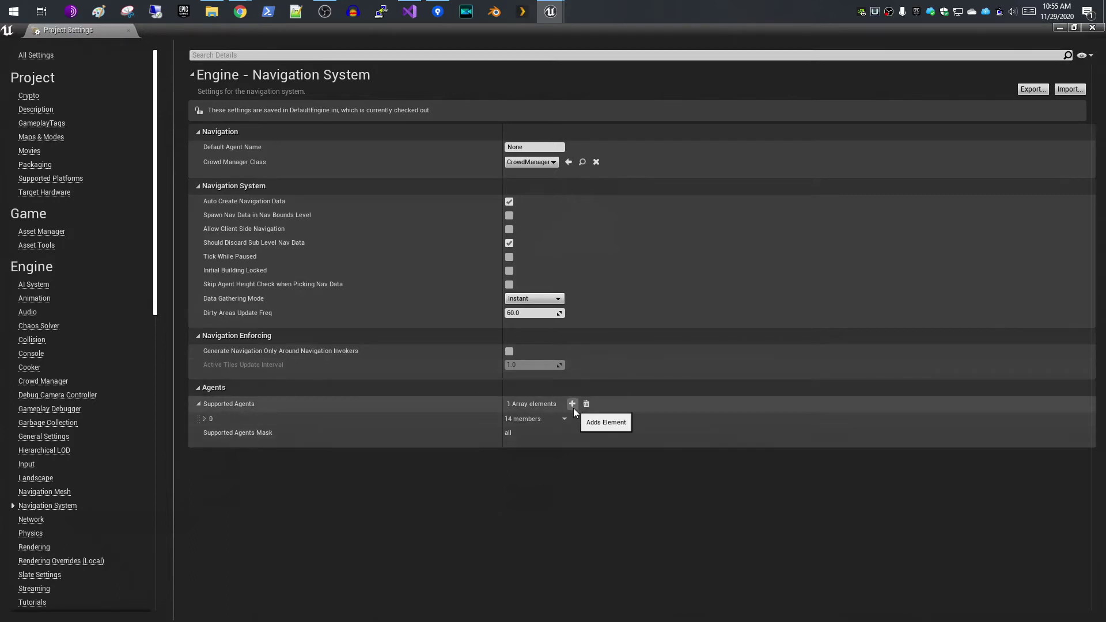
{"action": "left_click", "coordinate": [204, 419]}
{"action": "scroll", "coordinate": [285, 465], "scroll_direction": "down", "scroll_amount": 2}
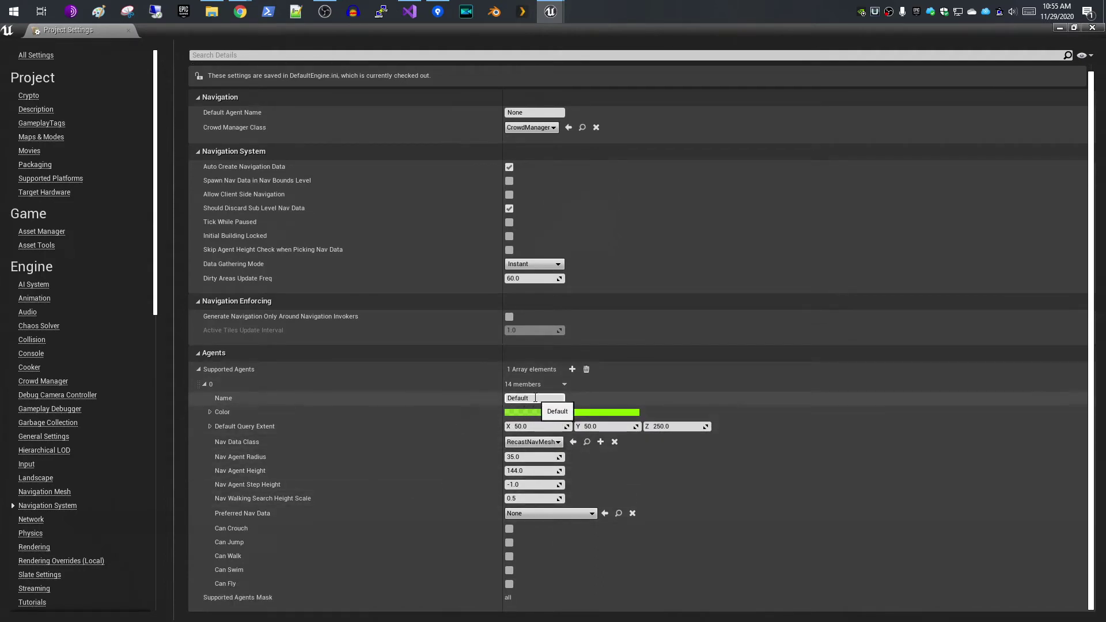
{"action": "left_click", "coordinate": [505, 398]}
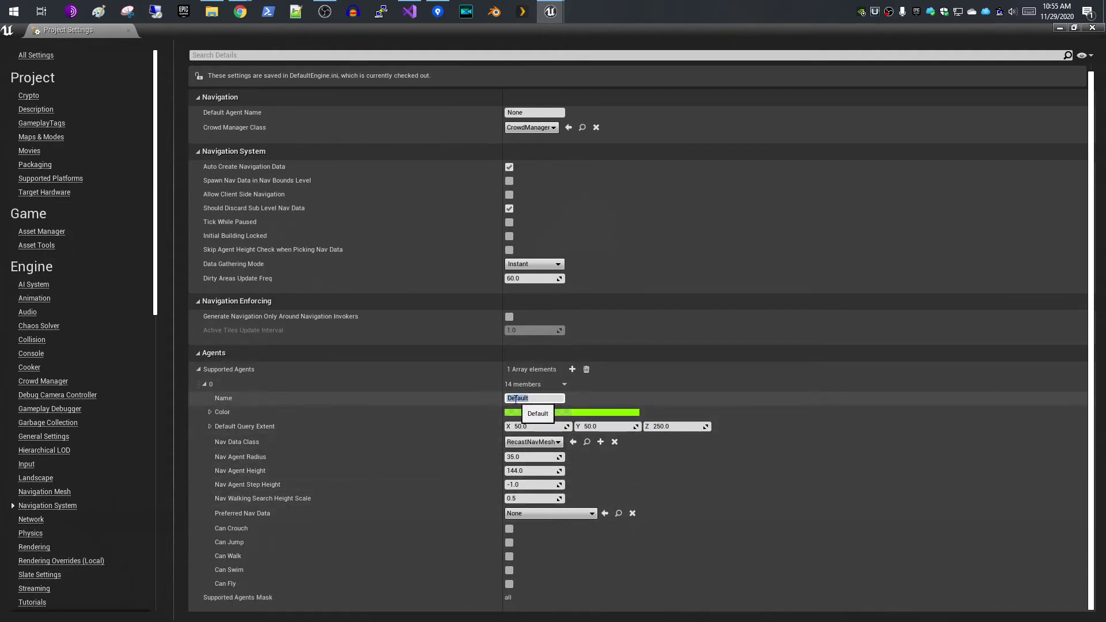
{"action": "right_click", "coordinate": [522, 399]}
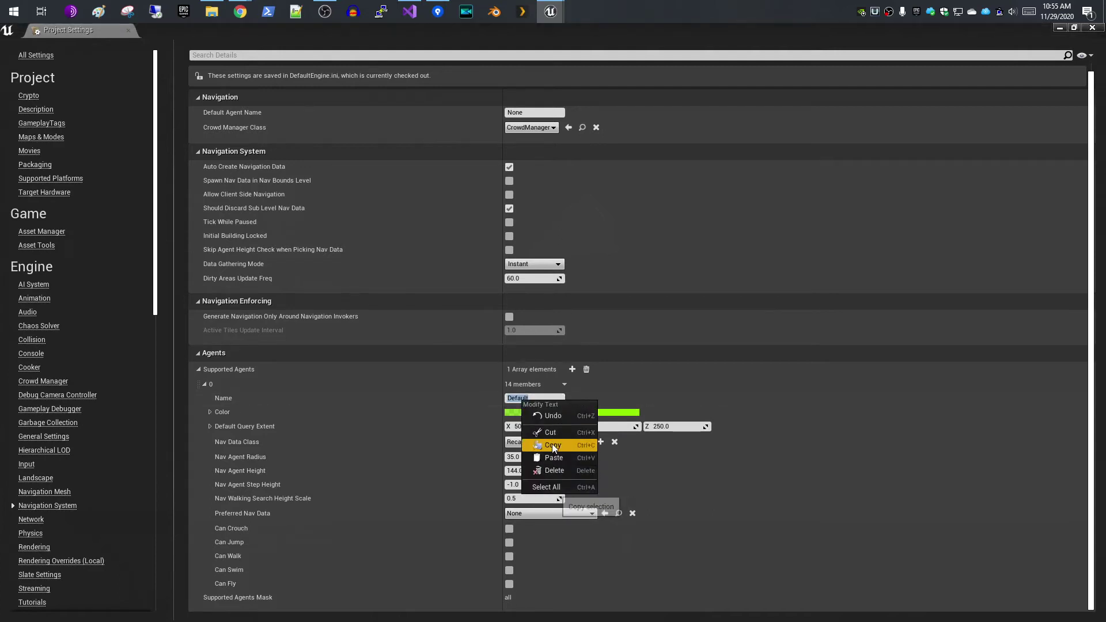
{"action": "left_click", "coordinate": [552, 443]}
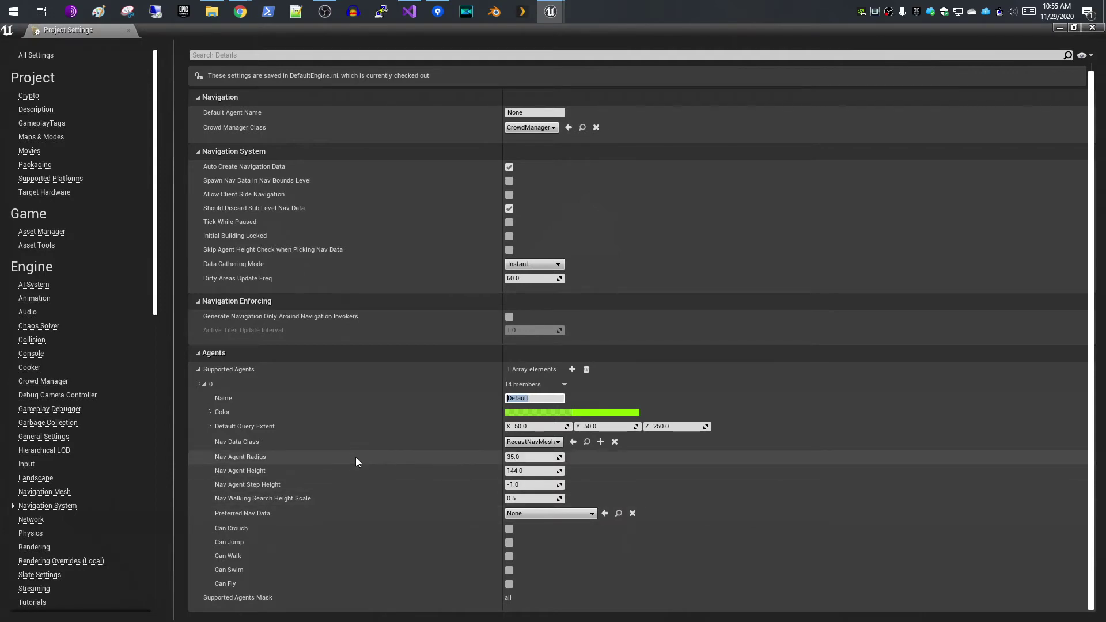
Step: Set the Default agent's Nav Agent Radius to 15 and enable Can Walk
{"action": "left_click", "coordinate": [514, 457]}
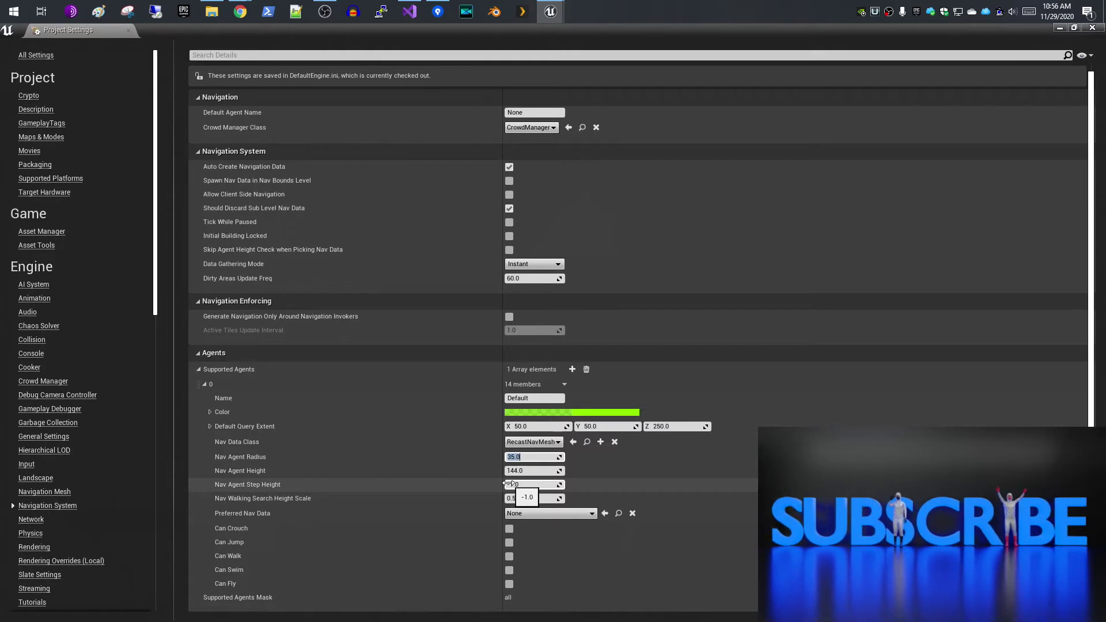
{"action": "type", "text": "15"}
{"action": "key", "text": "Return"}
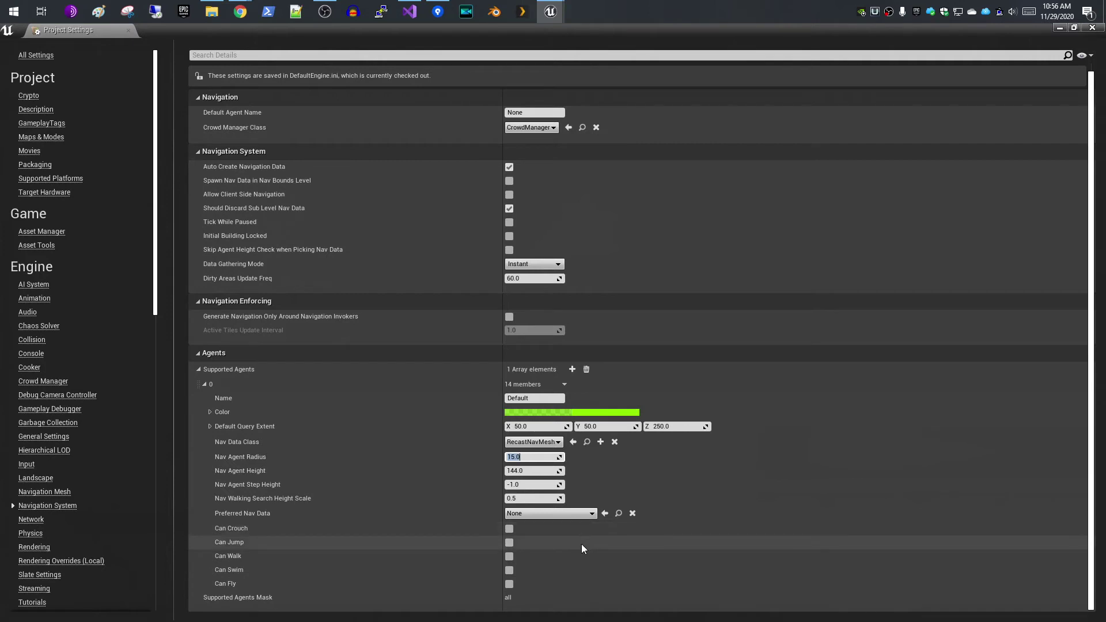
{"action": "left_click", "coordinate": [509, 557]}
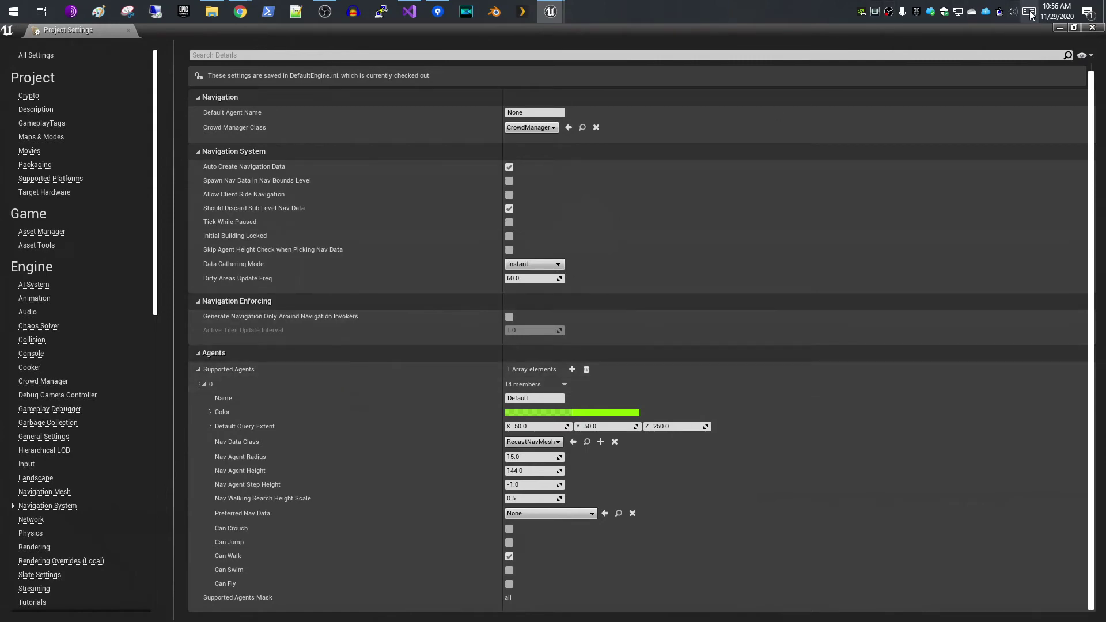
Step: Close Project Settings and scroll through the level's World Settings, including Game Mode and Lightmass
{"action": "left_click", "coordinate": [128, 30]}
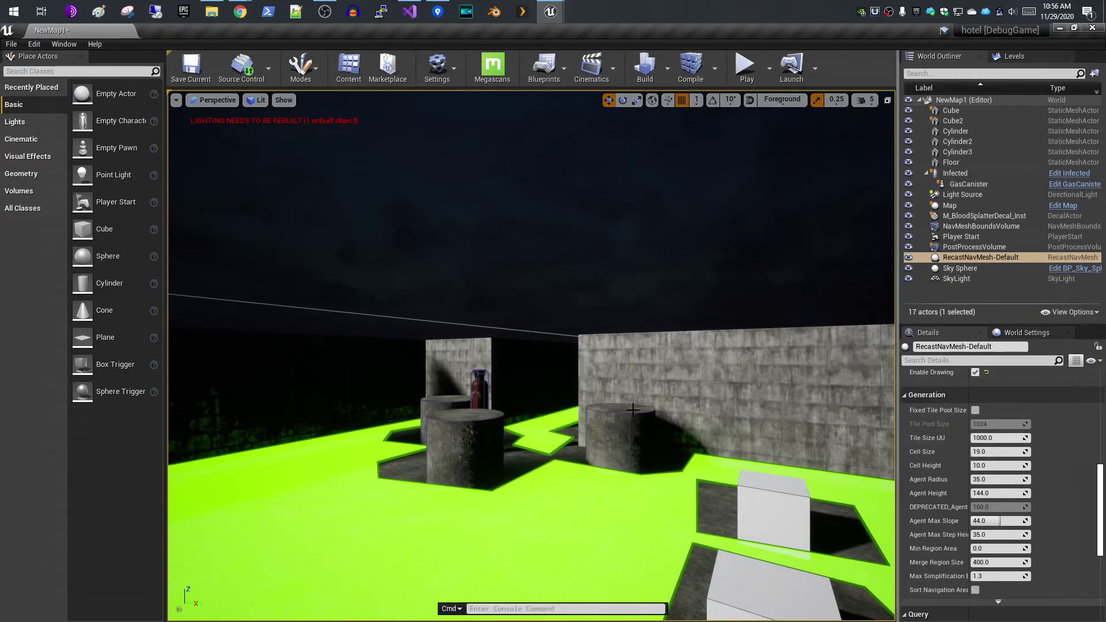
{"action": "left_click", "coordinate": [1027, 333]}
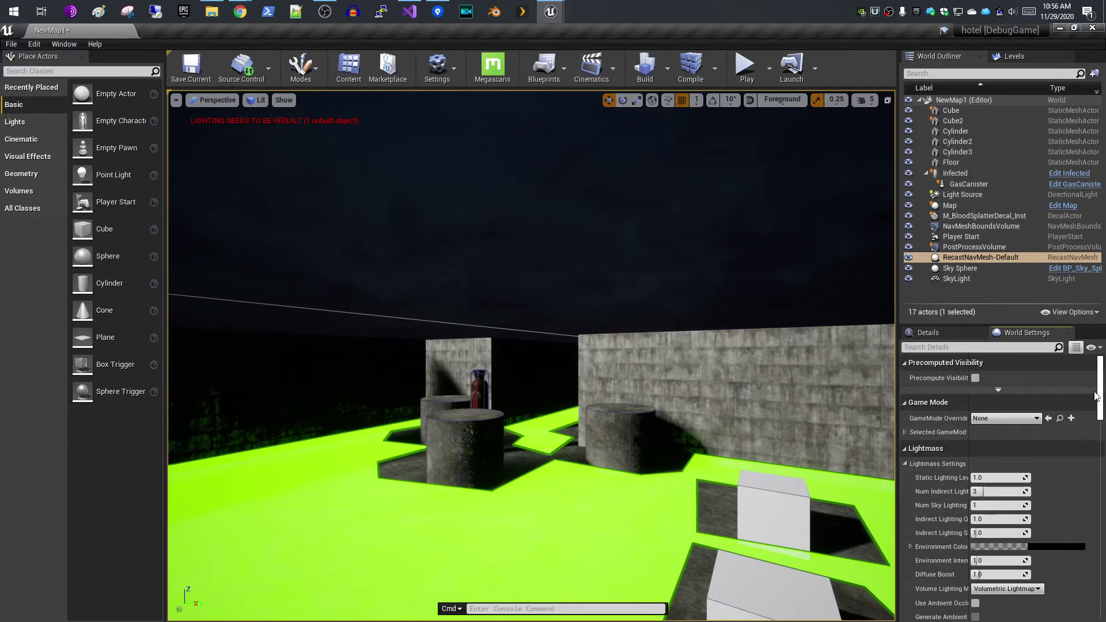
{"action": "left_click_drag", "start_coordinate": [1100, 382], "coordinate": [1100, 579]}
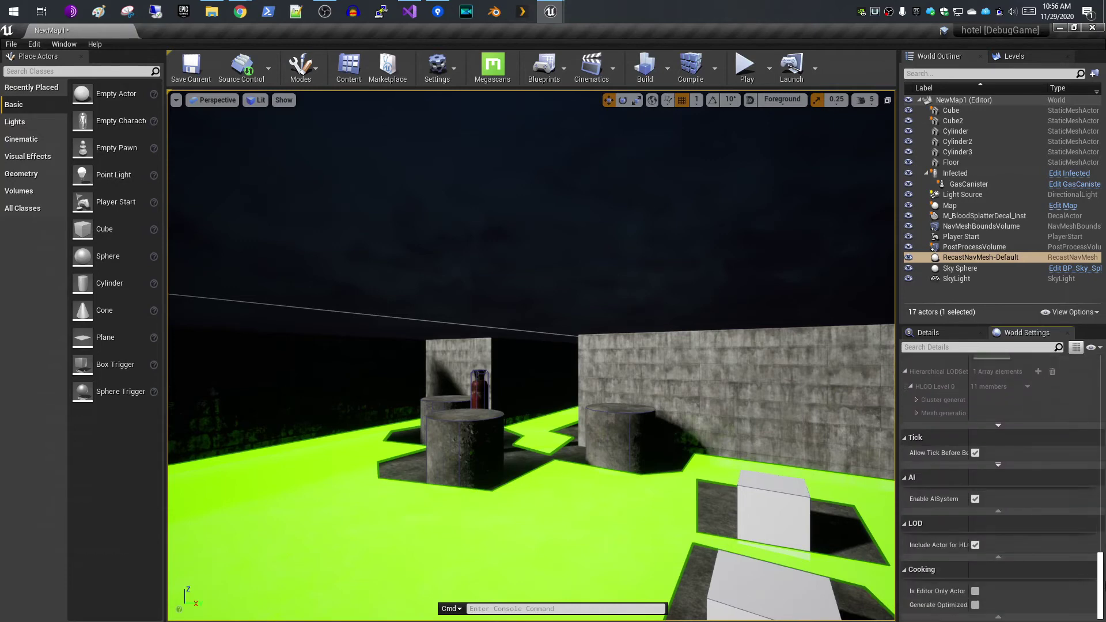
{"action": "left_click_drag", "start_coordinate": [1100, 580], "coordinate": [1097, 371]}
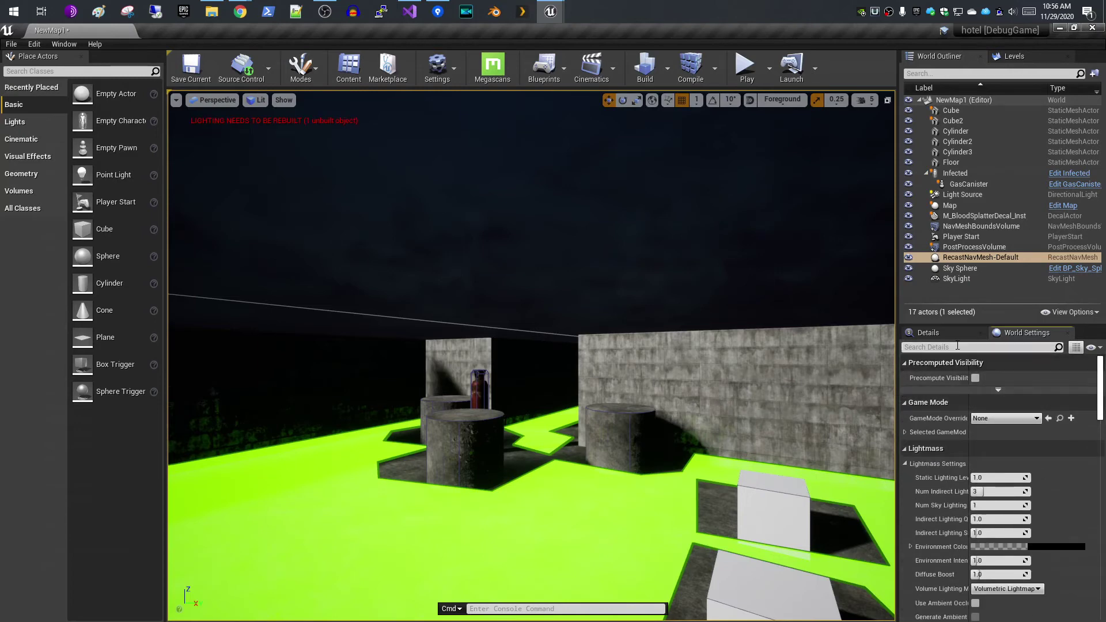
Step: Filter World Settings by 'nav' and paste 'Default' into the Default Agent Name field
{"action": "mouse_move", "coordinate": [949, 380]}
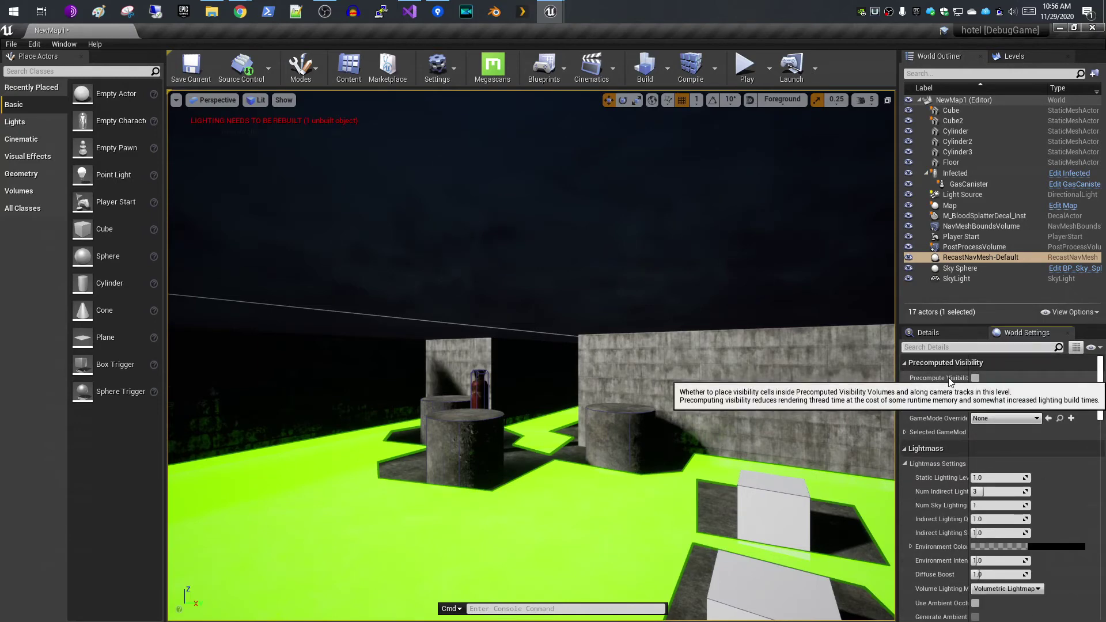
{"action": "type", "text": "na"}
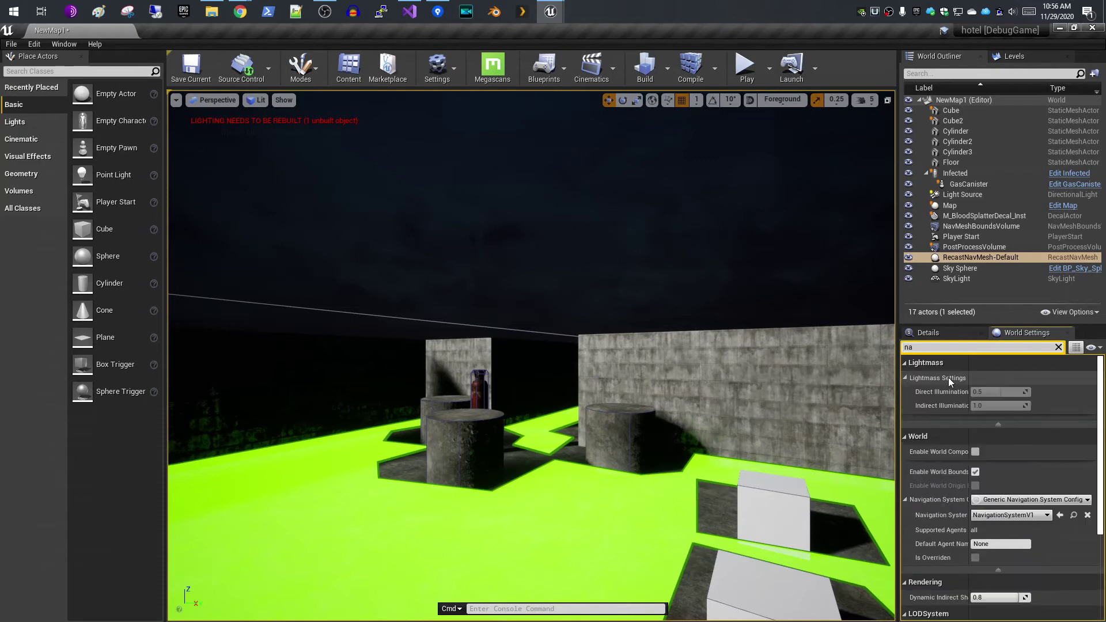
{"action": "type", "text": "v"}
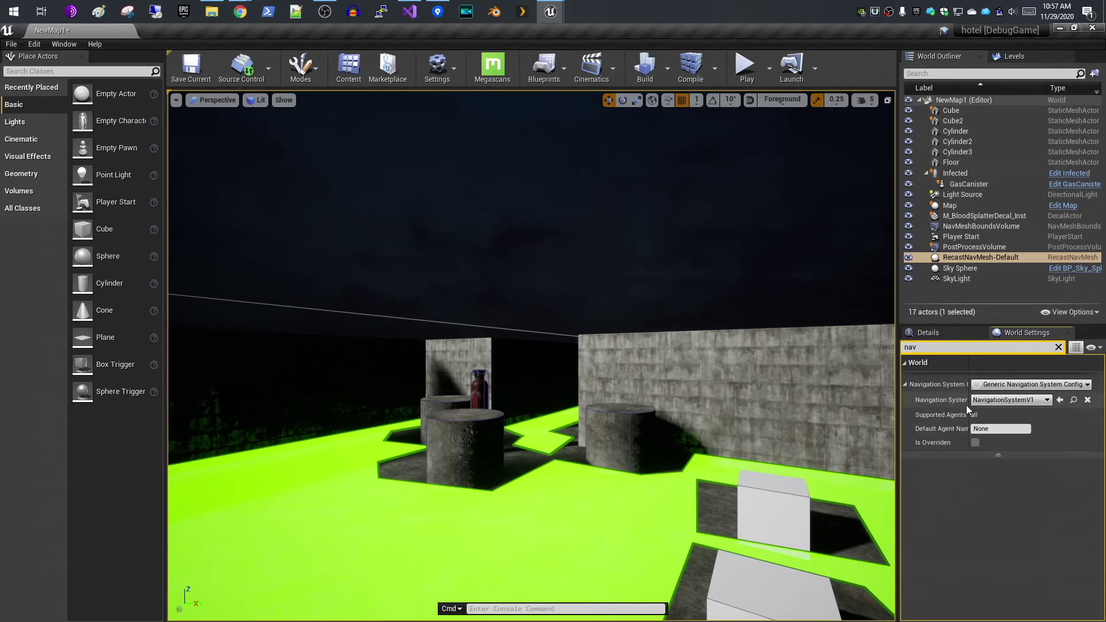
{"action": "left_click_drag", "start_coordinate": [969, 414], "coordinate": [994, 415]}
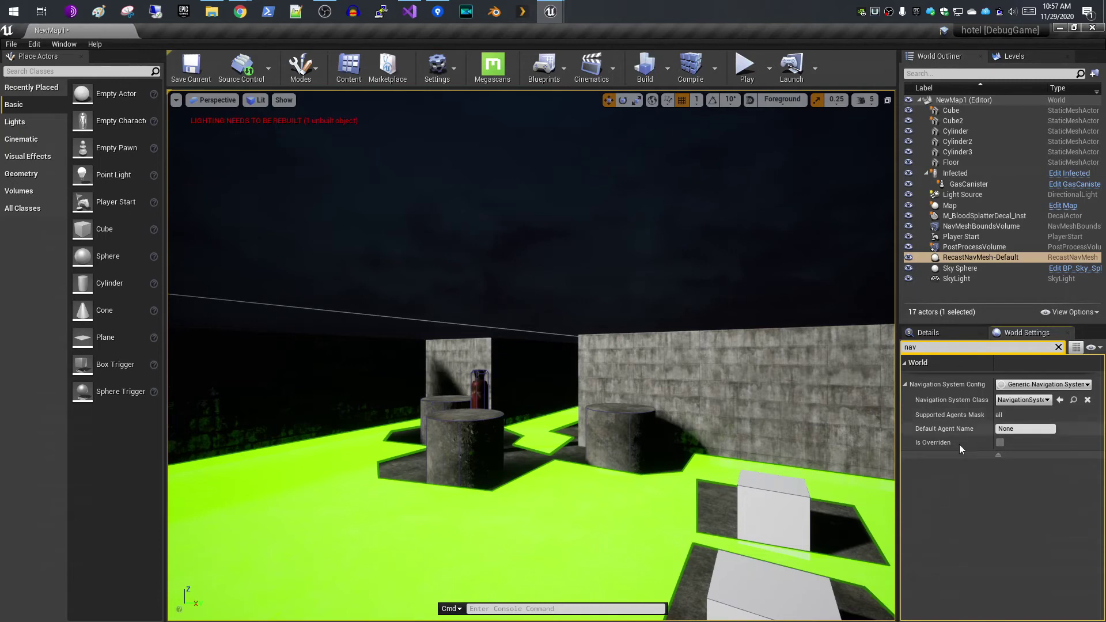
{"action": "left_click", "coordinate": [1002, 430]}
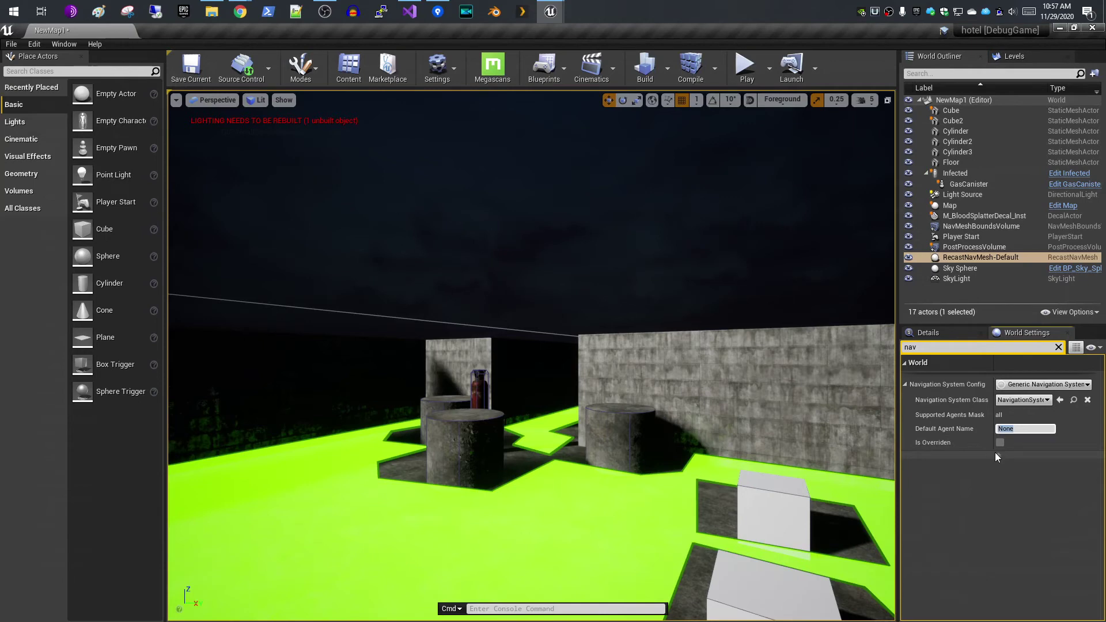
{"action": "right_click", "coordinate": [1029, 429]}
{"action": "left_click", "coordinate": [1056, 488]}
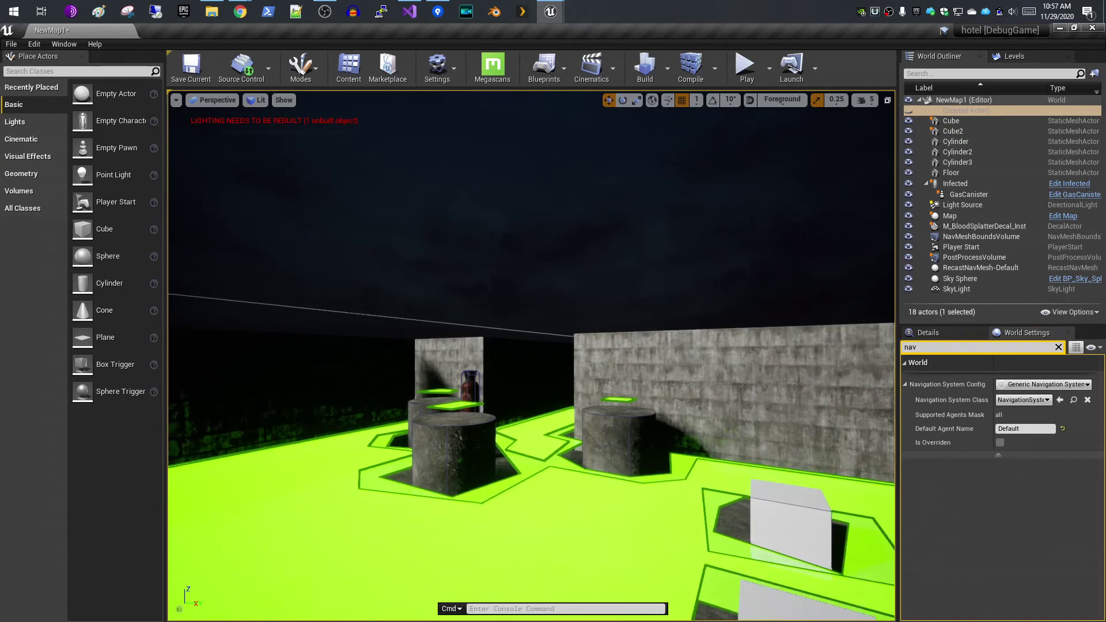
{"action": "key", "text": "Up"}
{"action": "key", "text": "Up"}
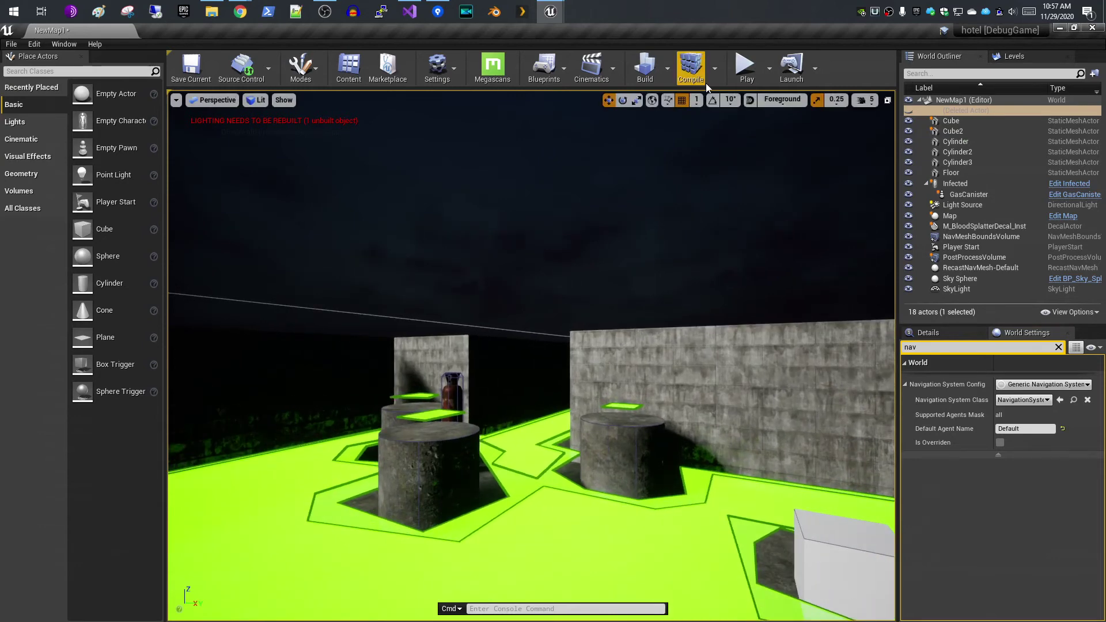
Step: Rebuild the navigation paths and toggle the nav mesh display to check the result
{"action": "left_click", "coordinate": [667, 69]}
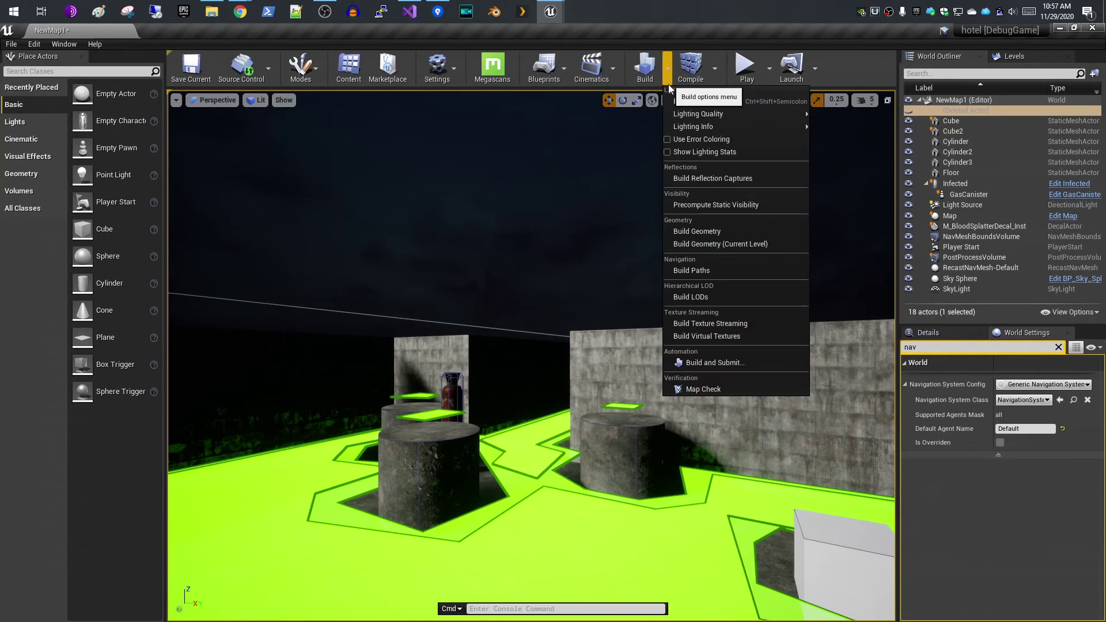
{"action": "left_click", "coordinate": [685, 273]}
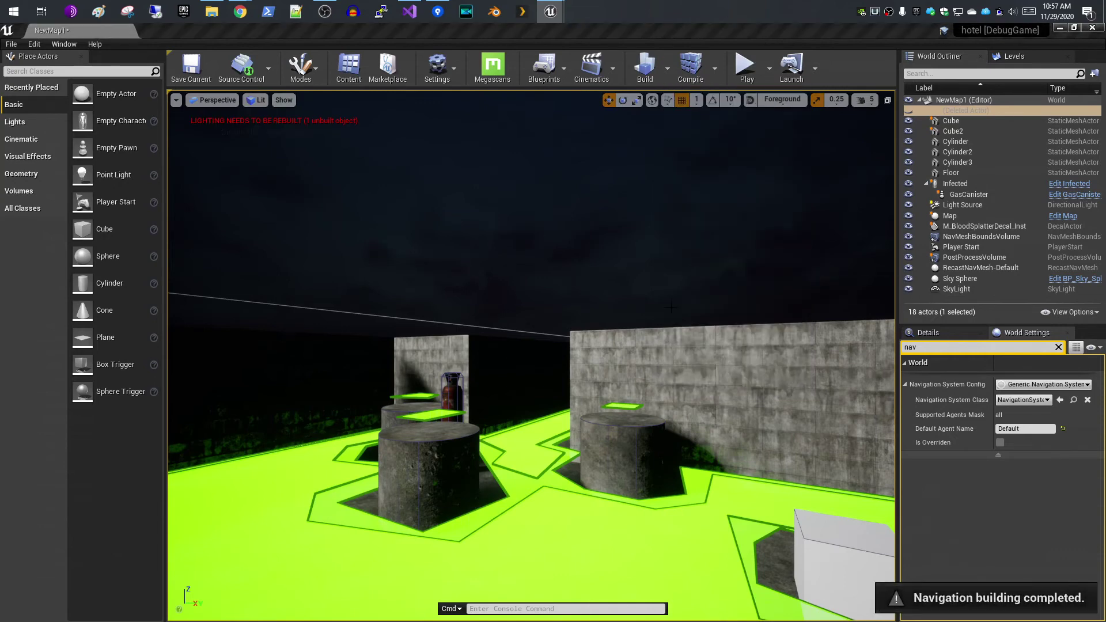
{"action": "left_click", "coordinate": [568, 422]}
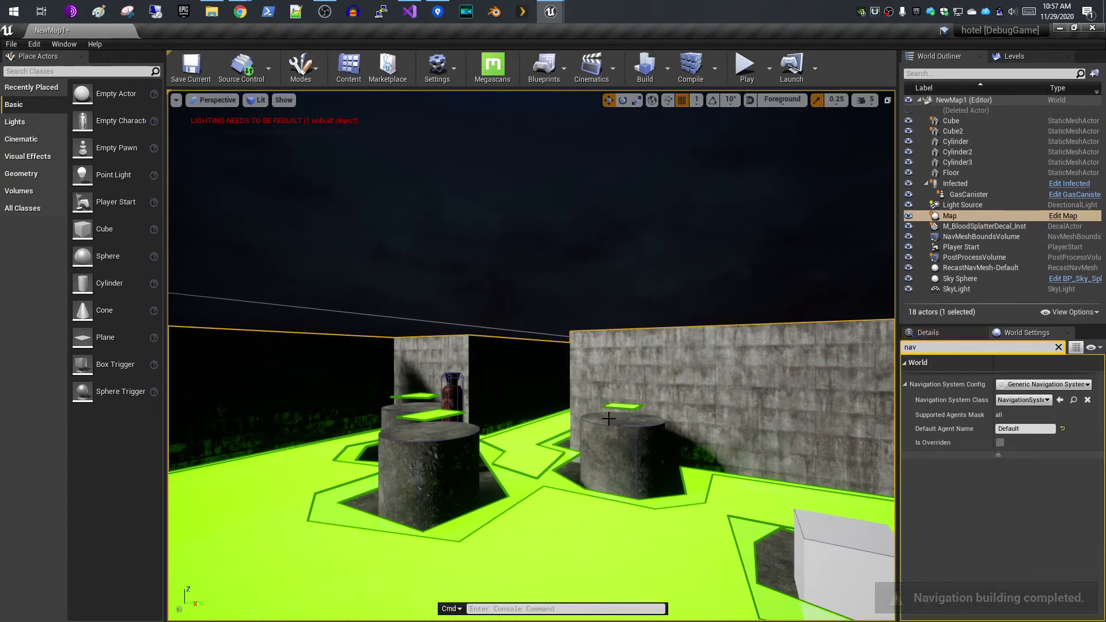
{"action": "key", "text": "p"}
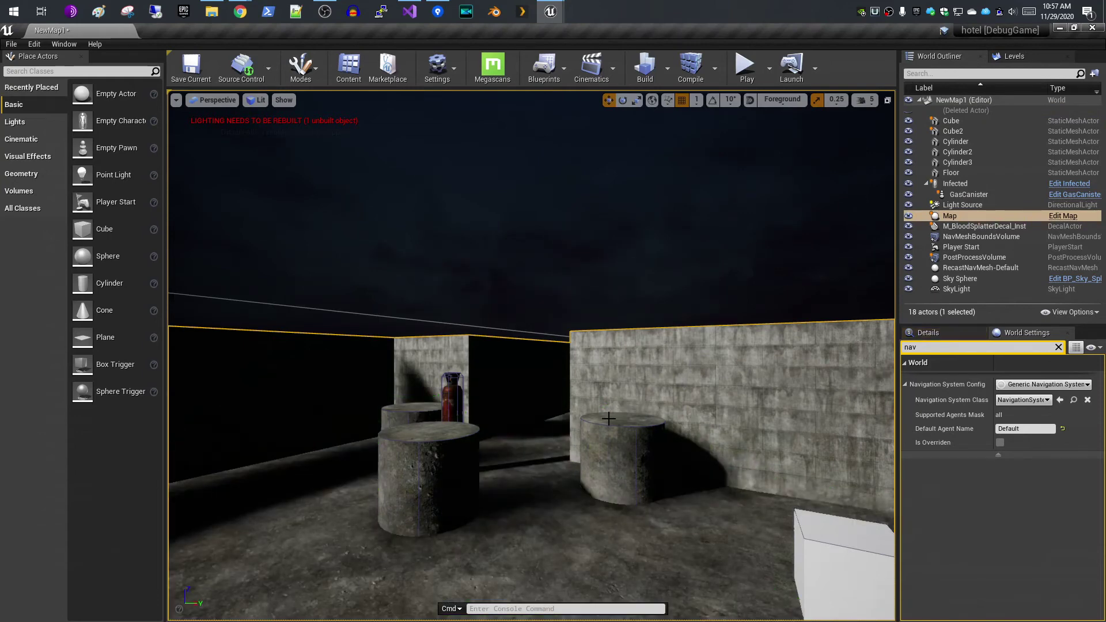
{"action": "key", "text": "p"}
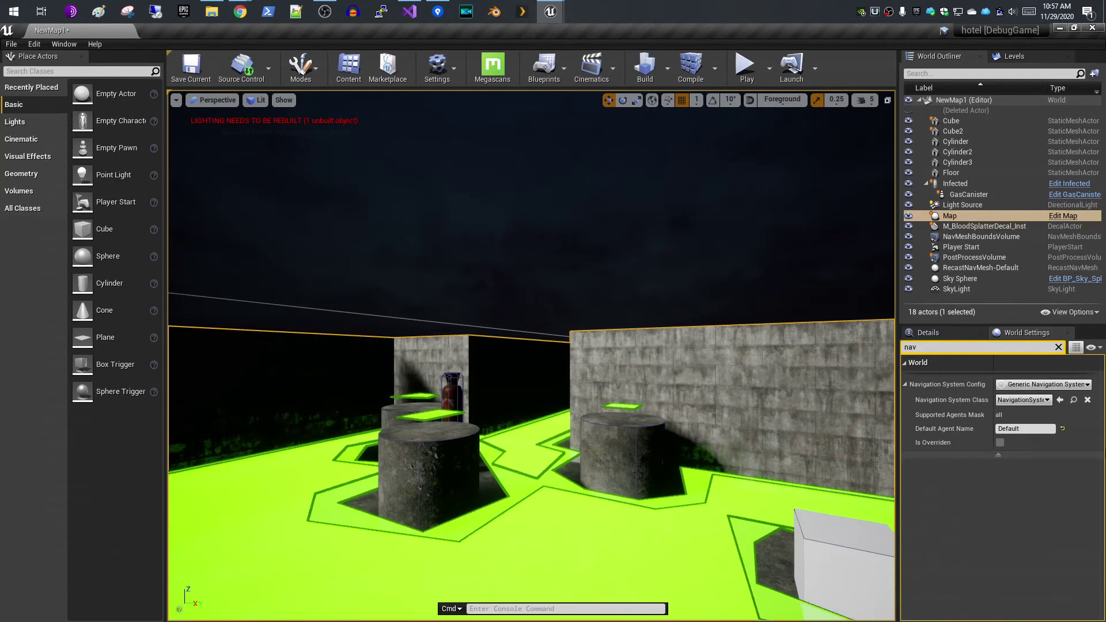
Step: Fly around the corridor, cylinders and walls to inspect the new nav mesh margins
{"action": "left_click_drag", "start_coordinate": [559, 435], "coordinate": [597, 443]}
{"action": "left_click_drag", "start_coordinate": [674, 436], "coordinate": [668, 507]}
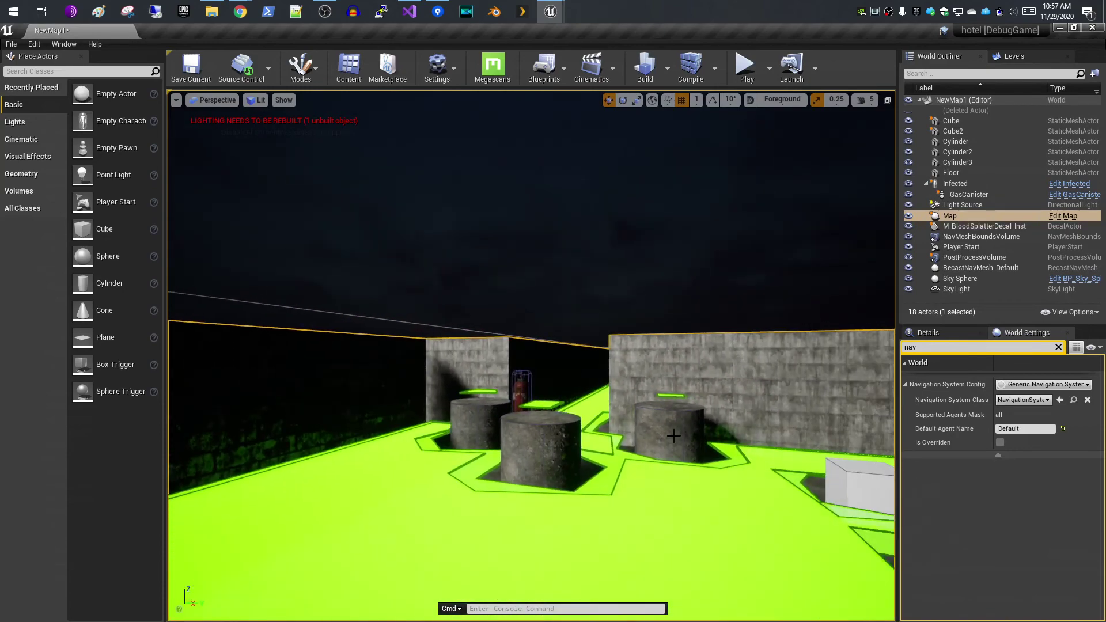
{"action": "left_click_drag", "start_coordinate": [673, 436], "coordinate": [697, 402]}
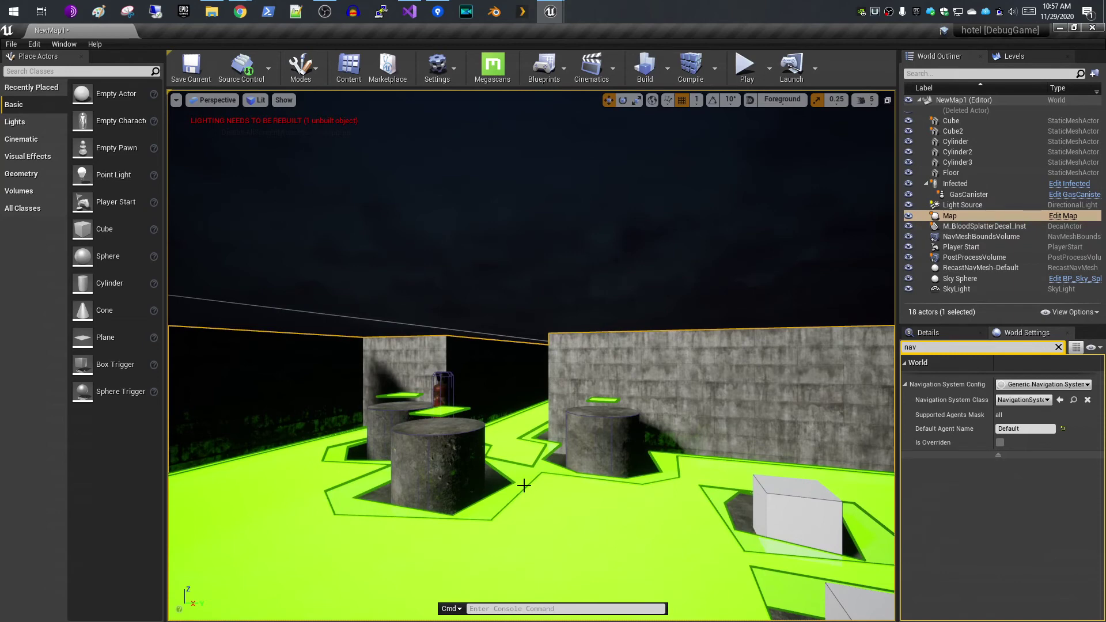
{"action": "left_click", "coordinate": [1001, 267]}
Step: Delete RecastNavMesh-Default, rebuild paths, and inspect the fresh nav mesh gaps around the pillars
{"action": "right_click", "coordinate": [998, 268]}
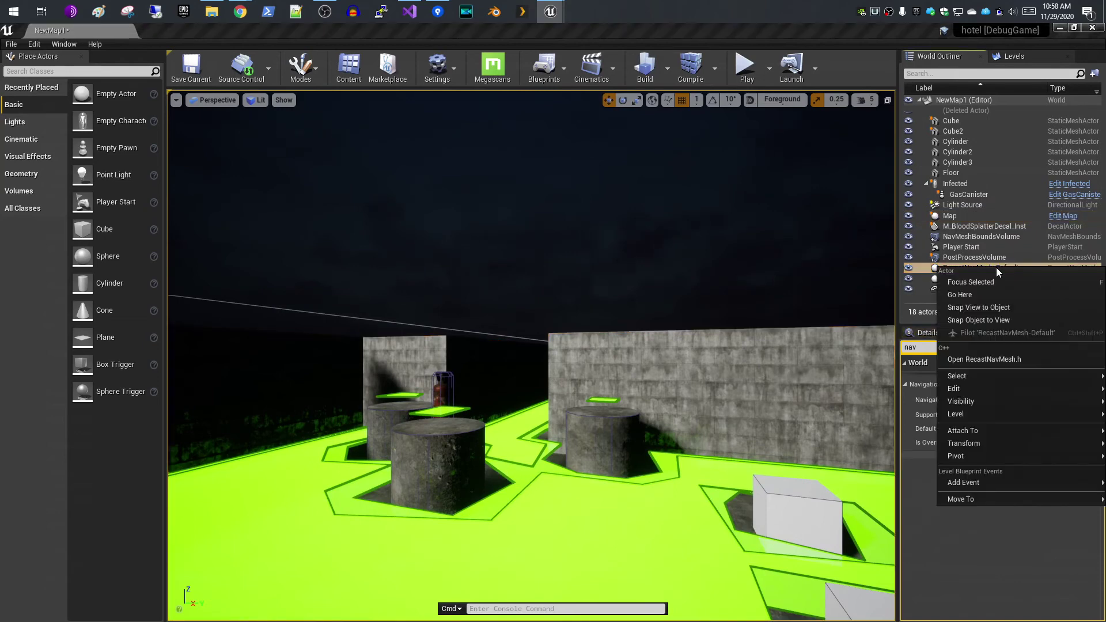
{"action": "mouse_move", "coordinate": [956, 388]}
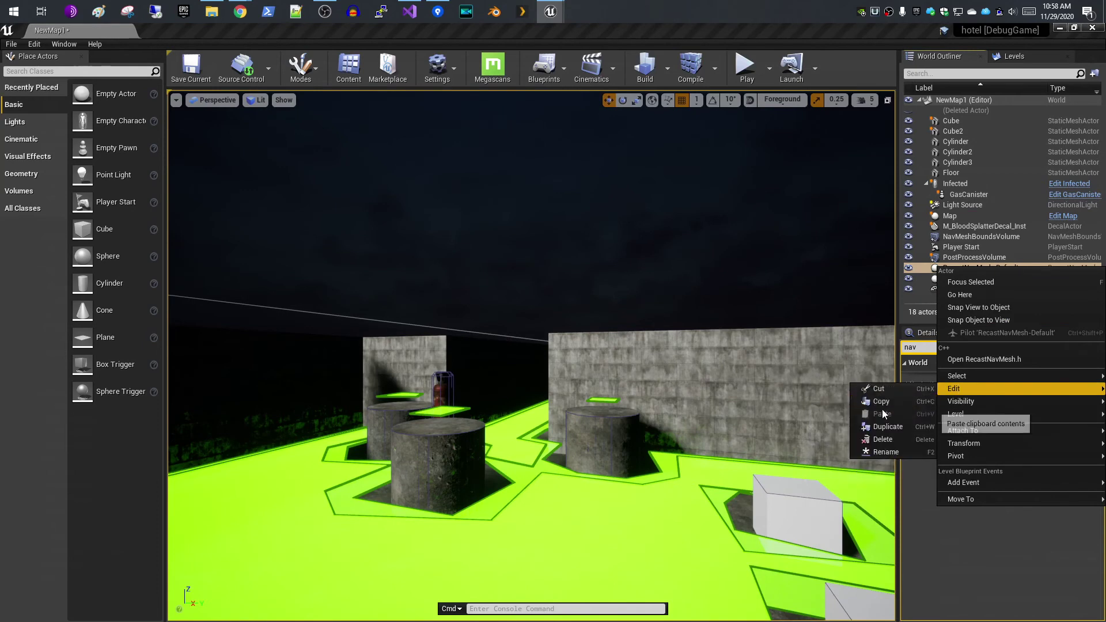
{"action": "left_click", "coordinate": [884, 438]}
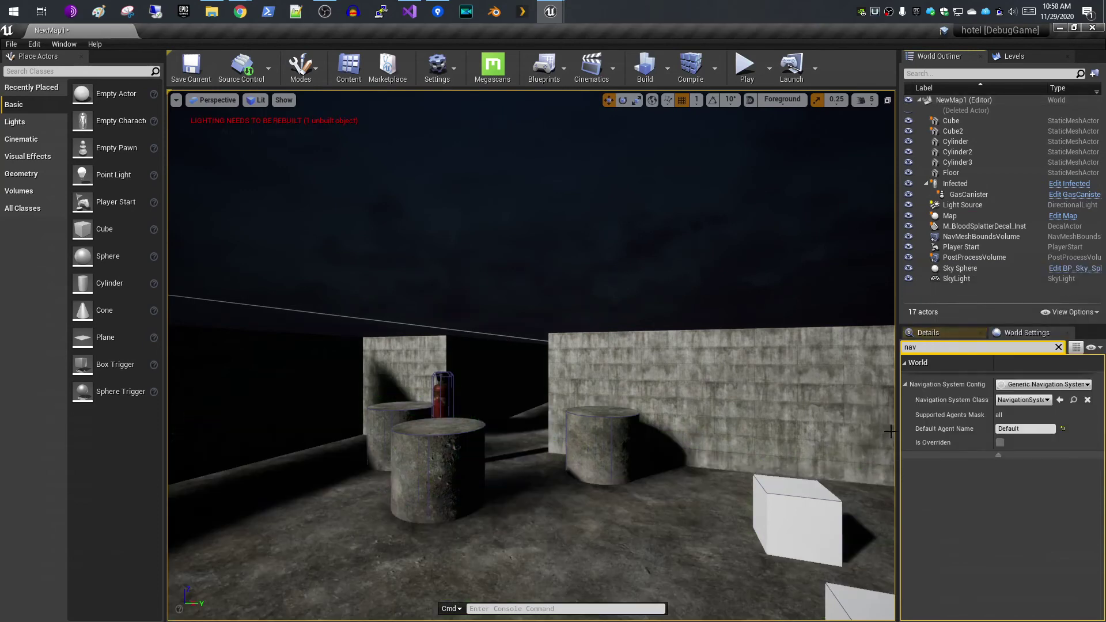
{"action": "left_click", "coordinate": [667, 68]}
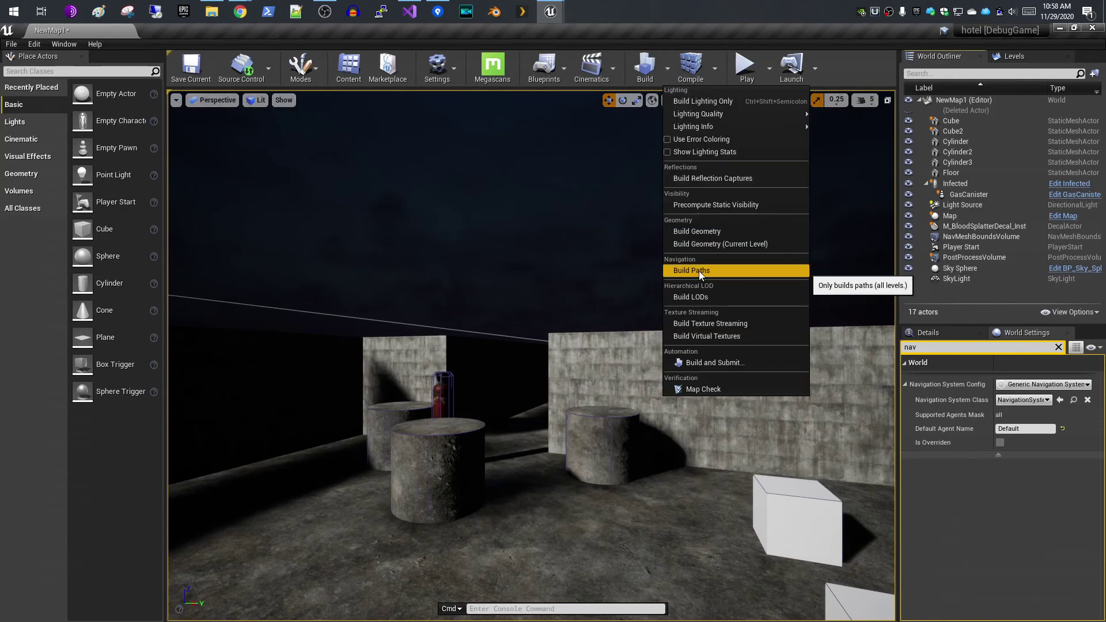
{"action": "left_click", "coordinate": [699, 270]}
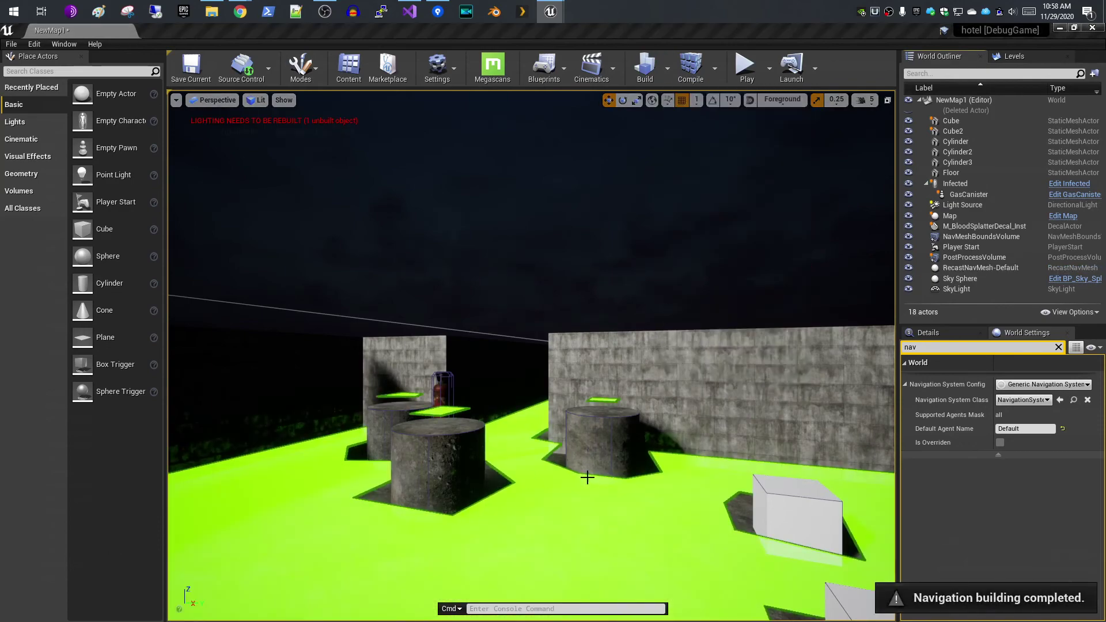
{"action": "mouse_move", "coordinate": [587, 477]}
{"action": "left_mouse_down"}
{"action": "mouse_move", "coordinate": [587, 438]}
{"action": "mouse_move", "coordinate": [587, 484]}
{"action": "mouse_move", "coordinate": [569, 432]}
{"action": "mouse_move", "coordinate": [568, 478]}
{"action": "left_mouse_up"}
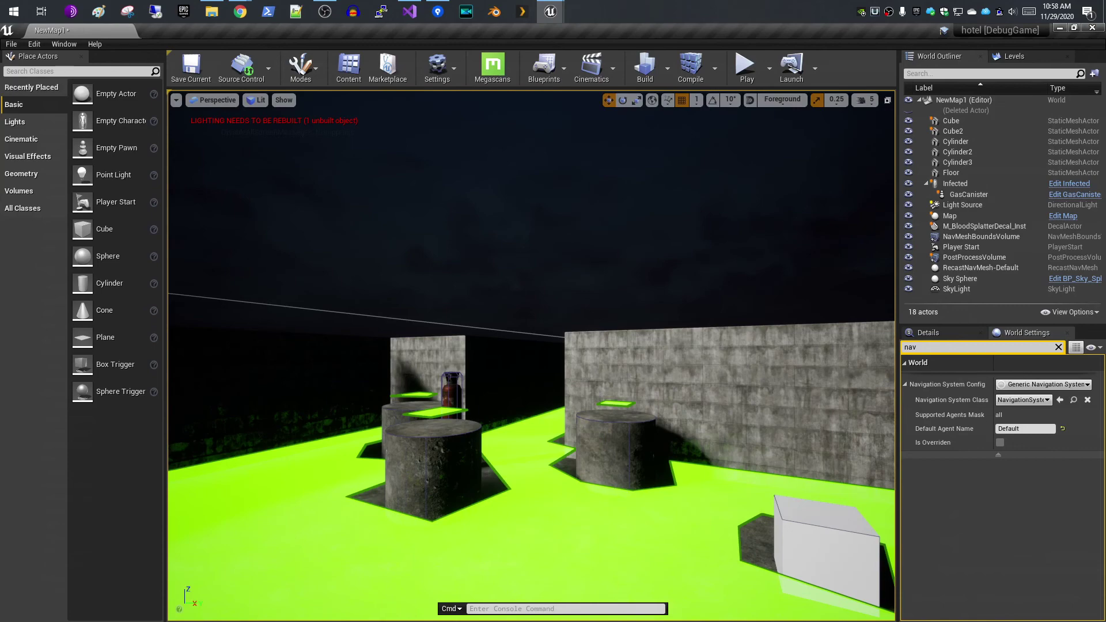
{"action": "left_click_drag", "start_coordinate": [593, 513], "coordinate": [678, 381]}
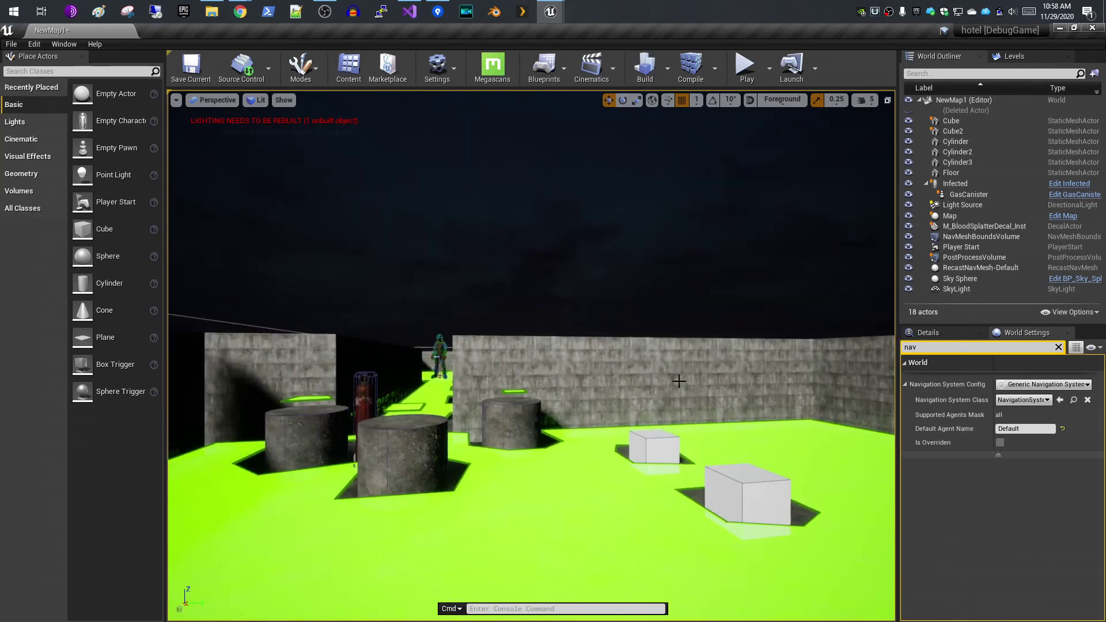
{"action": "left_click", "coordinate": [744, 76]}
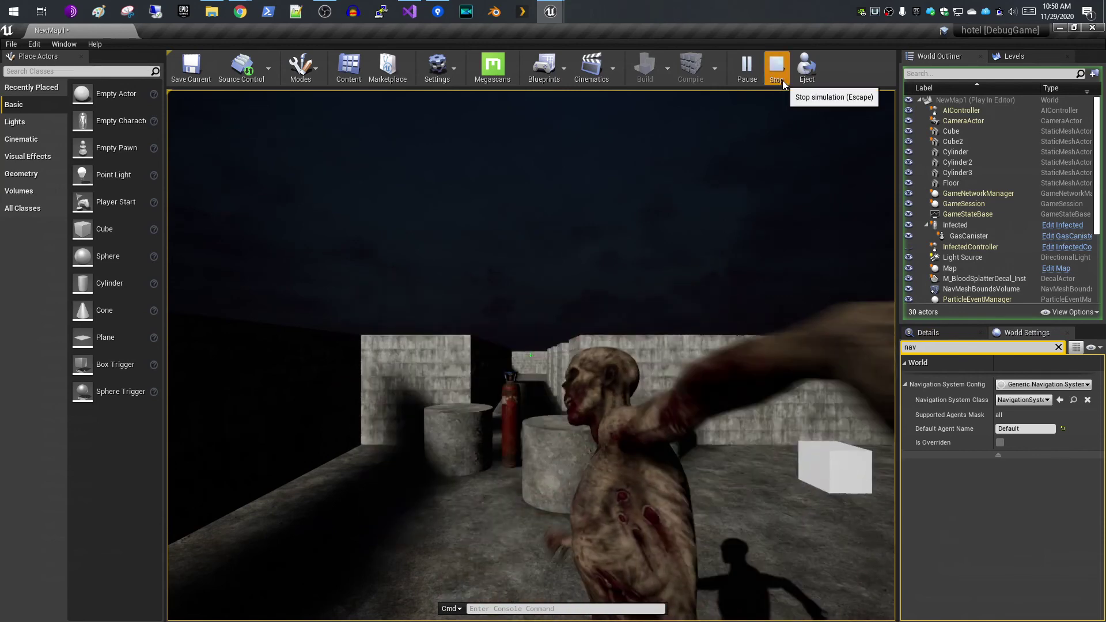
{"action": "left_click", "coordinate": [780, 78]}
{"action": "scroll", "coordinate": [690, 387], "scroll_direction": "up", "scroll_amount": 6}
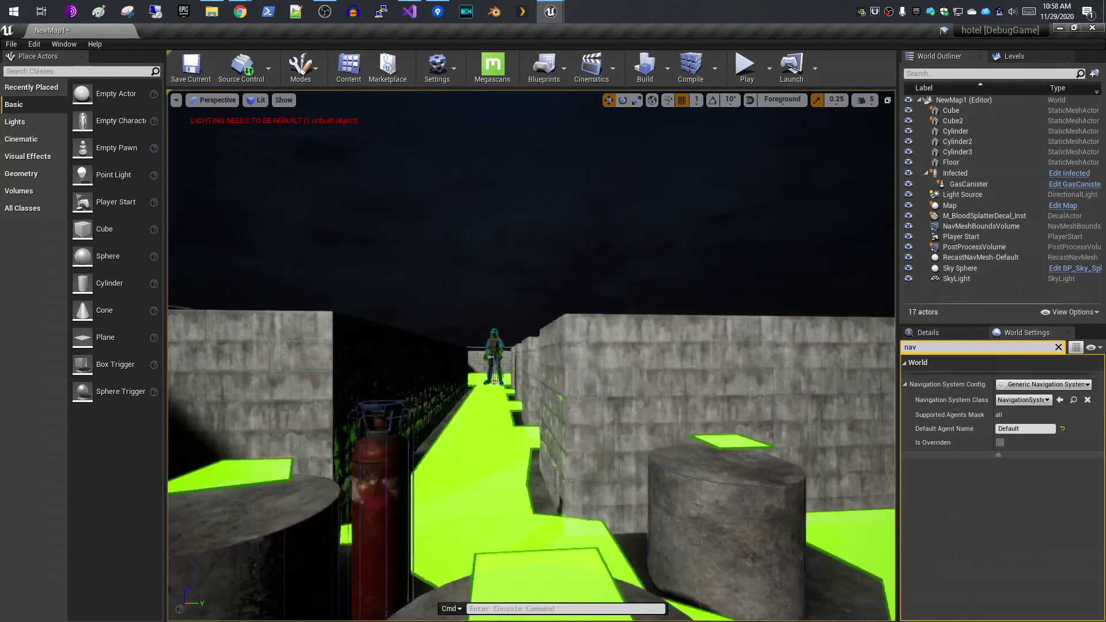
{"action": "scroll", "coordinate": [674, 464], "scroll_direction": "down", "scroll_amount": 6}
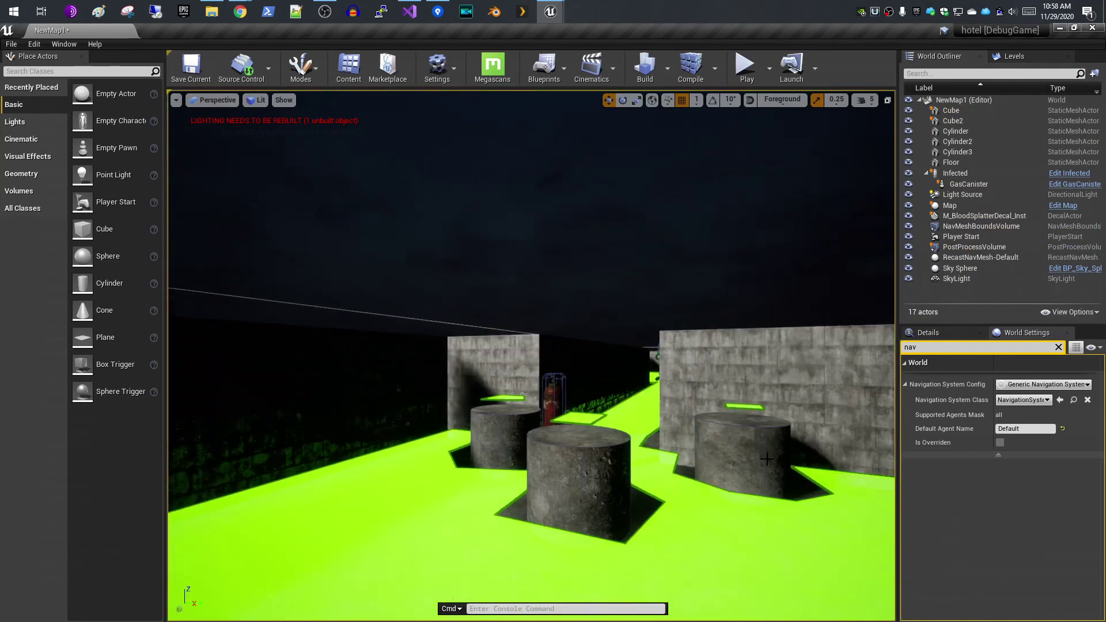